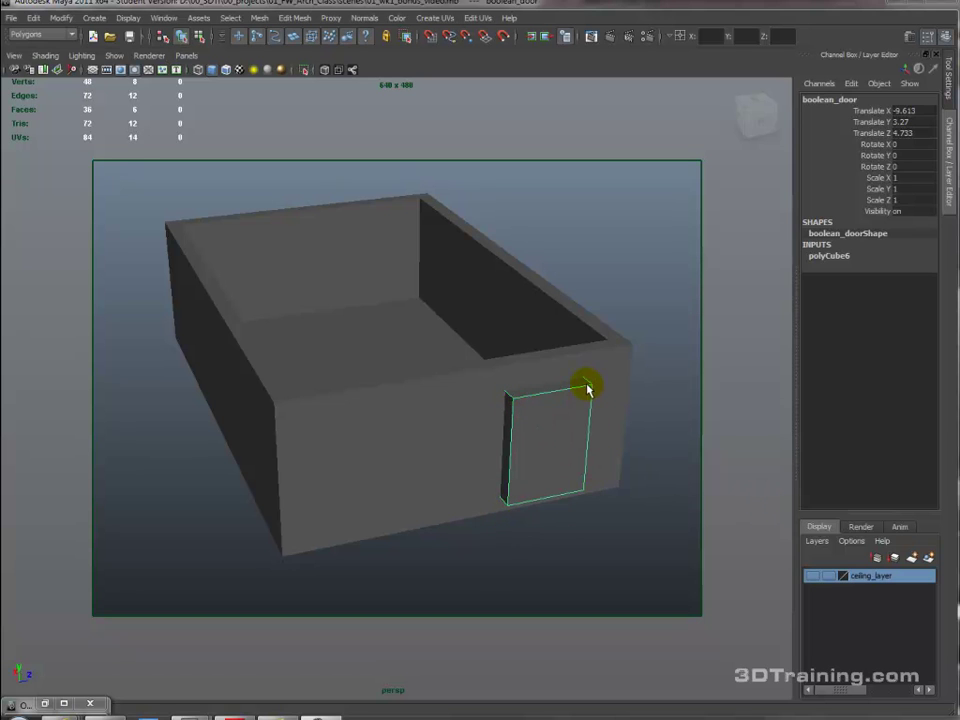
# - Duplicate the door box in the front wall and hide the duplicate
pyautogui.click(563, 424)
pyautogui.hotkey('ctrl', 'd')
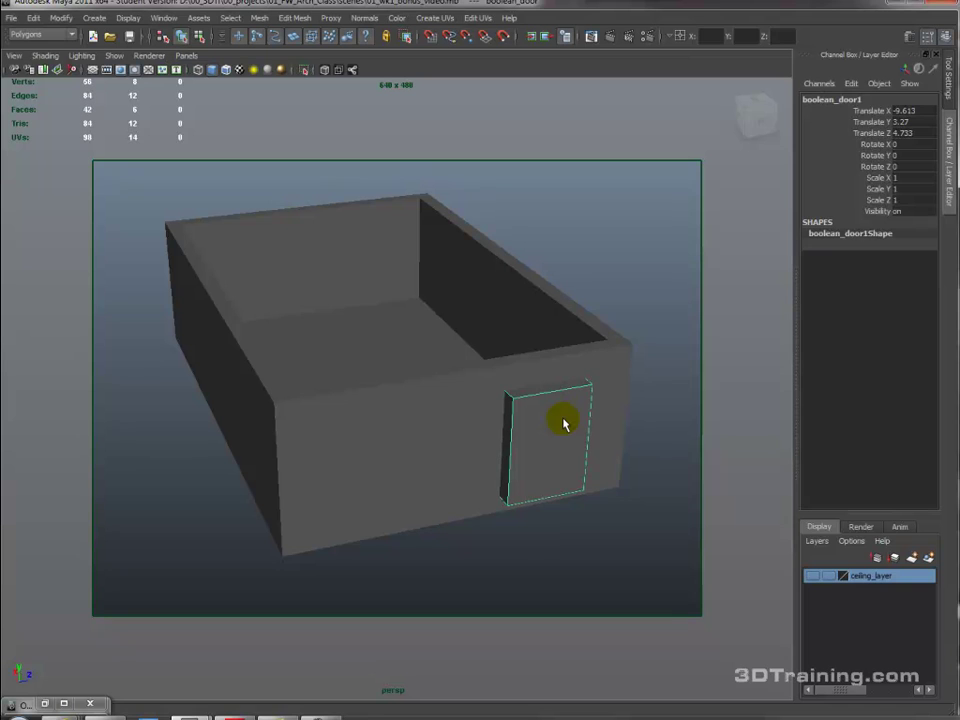
pyautogui.press('Delete')
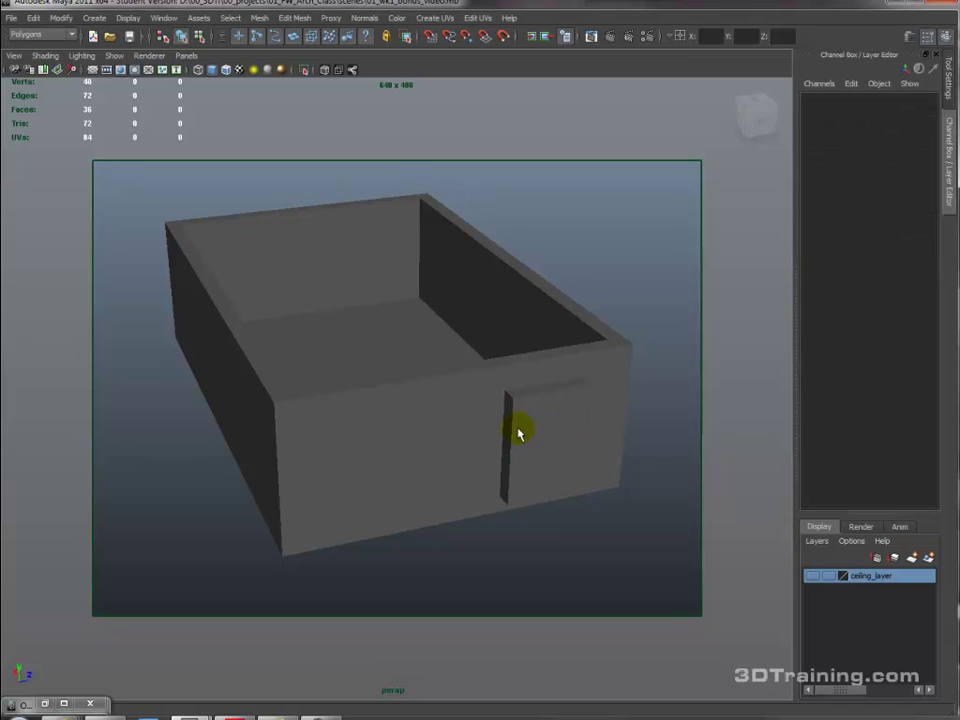
# - Cut the doorway by subtracting the original door box from the front wall with a Boolean Difference
pyautogui.click(421, 441)
pyautogui.keyDown('shift'); pyautogui.click(546, 444); pyautogui.keyUp('shift')
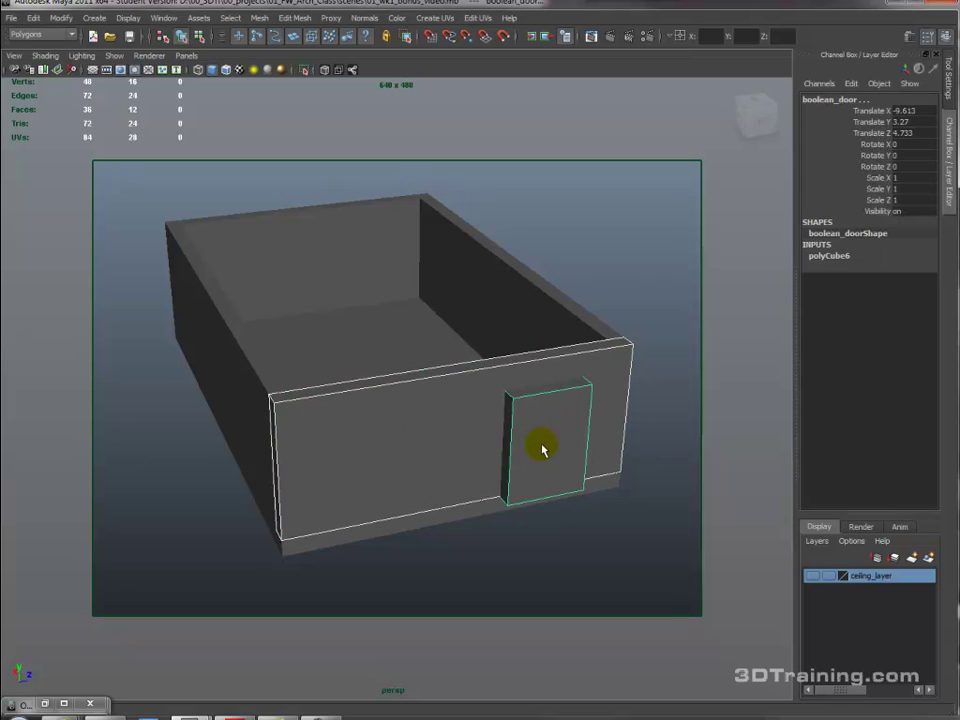
pyautogui.click(268, 21)
pyautogui.moveTo(380, 81)
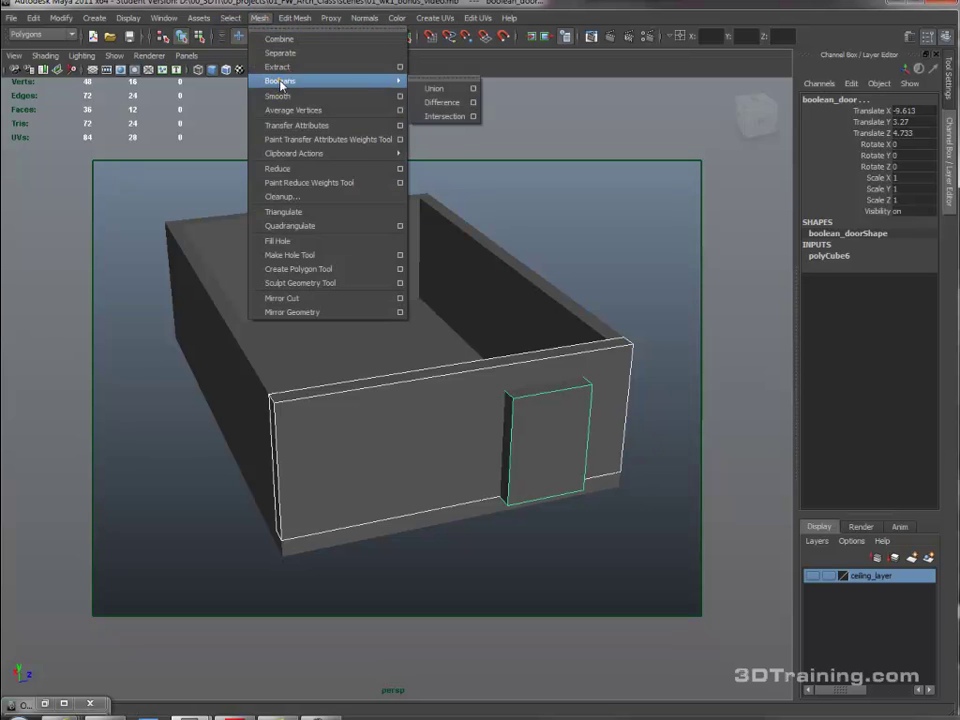
pyautogui.click(435, 101)
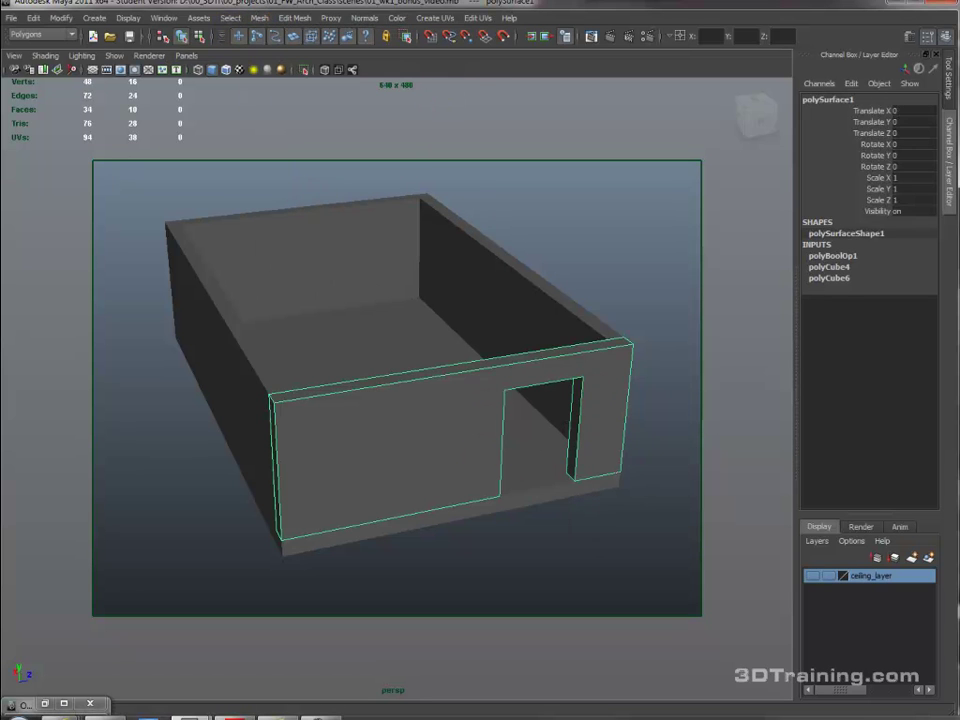
# - Show the last hidden object again and select the duplicate door
pyautogui.click(121, 19)
pyautogui.moveTo(200, 96)
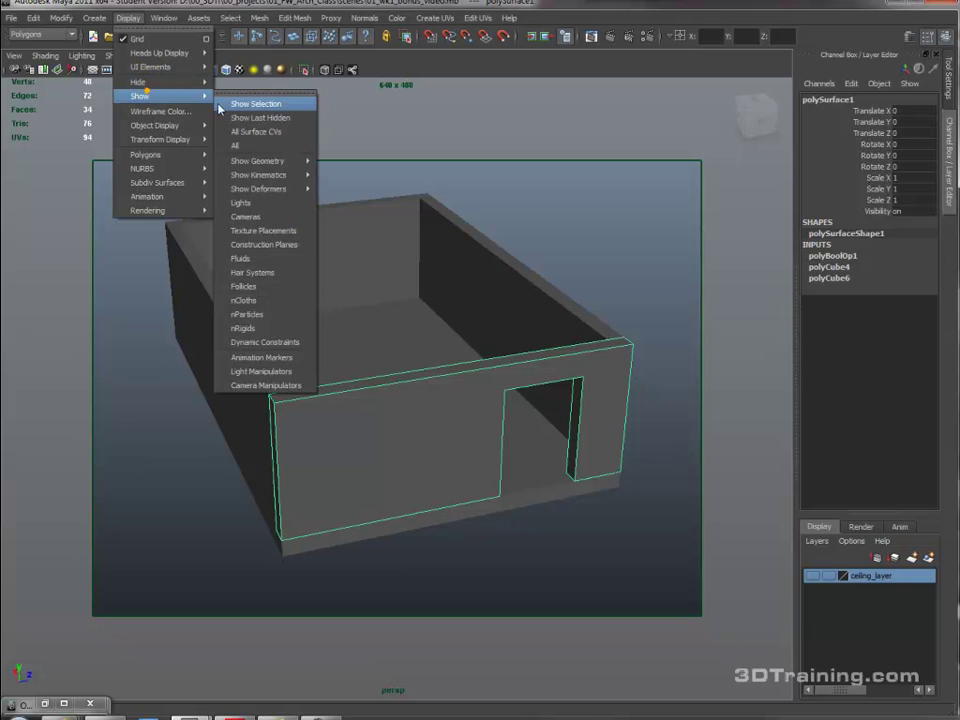
pyautogui.click(249, 118)
pyautogui.click(556, 459)
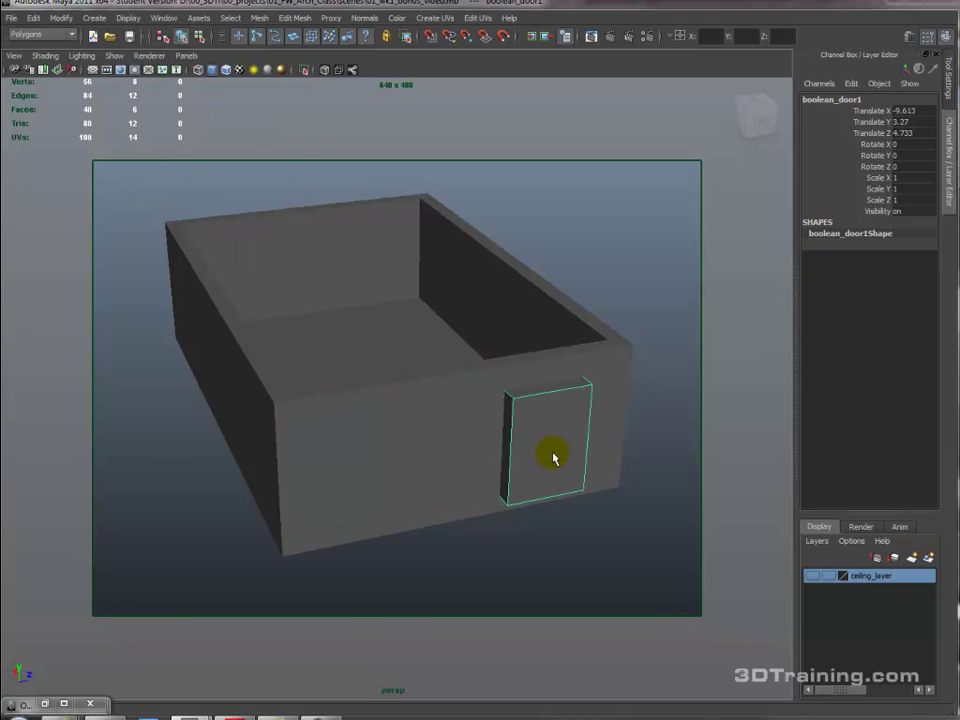
# - Move the duplicate door along X into the wall opening, to a Translate X of about -9.48
pyautogui.press('space')
pyautogui.press('r')
pyautogui.moveTo(106, 556); pyautogui.dragTo(86, 555)
pyautogui.press('w')
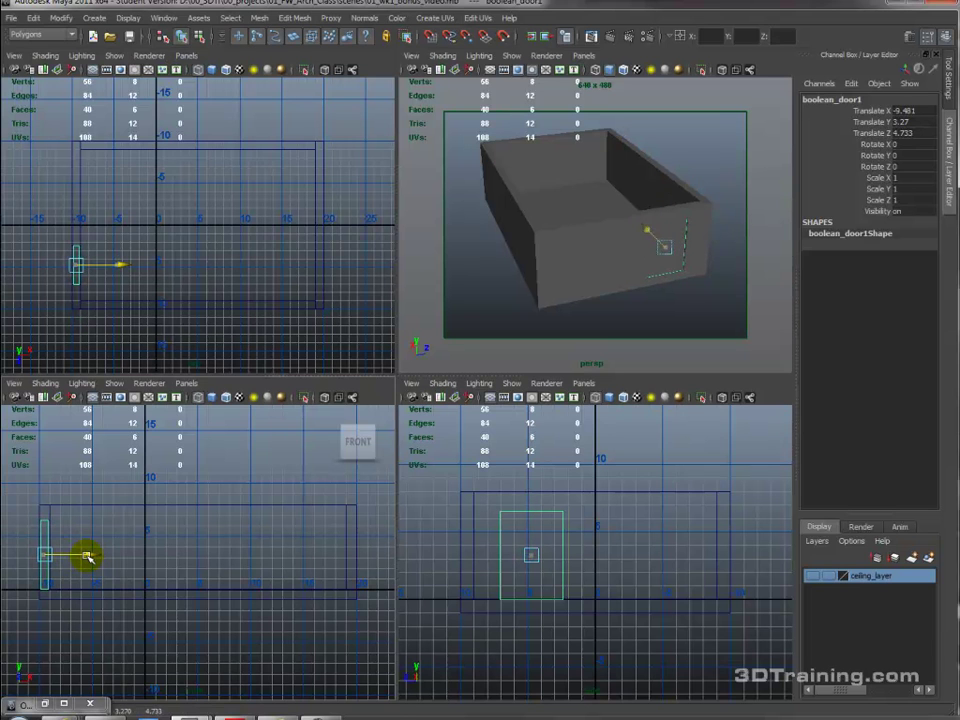
pyautogui.press('space')
pyautogui.click(552, 460)
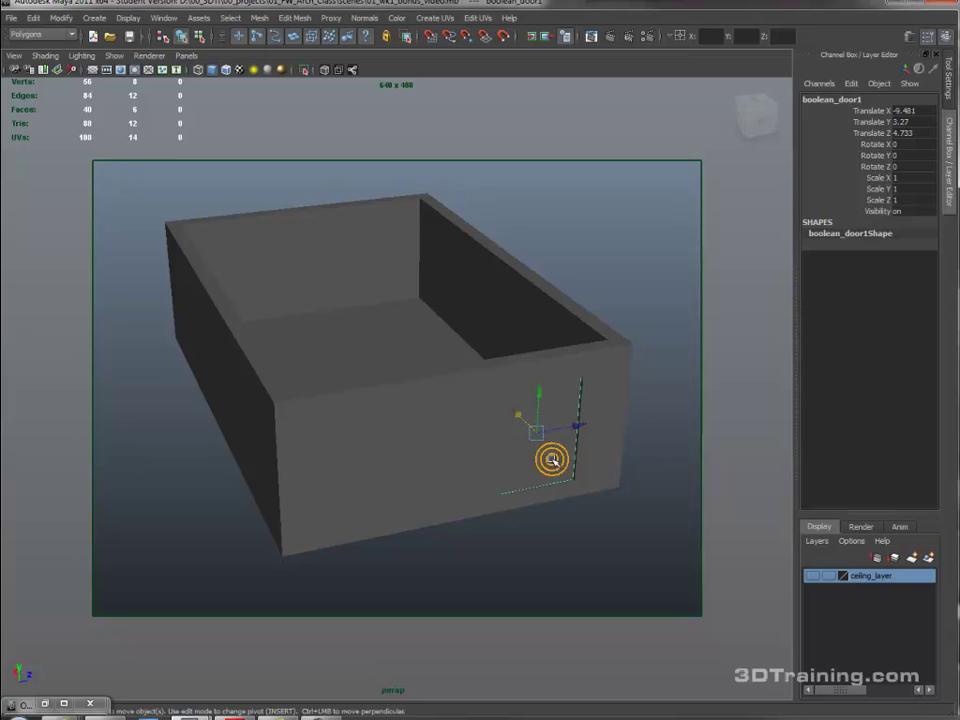
# - Isolate the door and reset the Insert Edge Loop Tool, setting it to Multiple edge loops with 1 loop
pyautogui.click(305, 72)
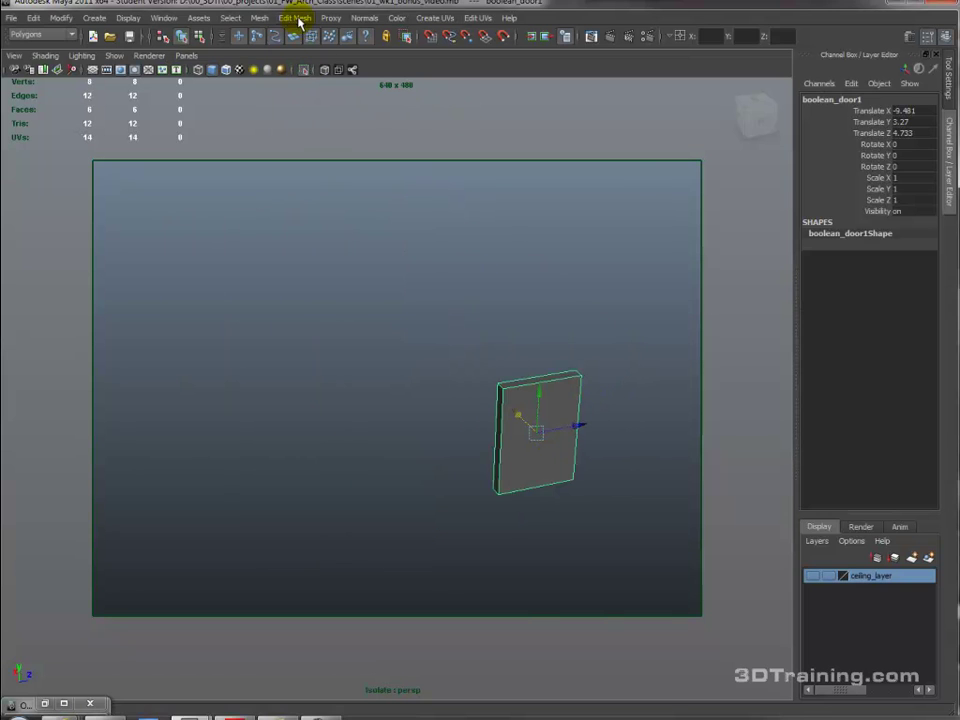
pyautogui.click(296, 19)
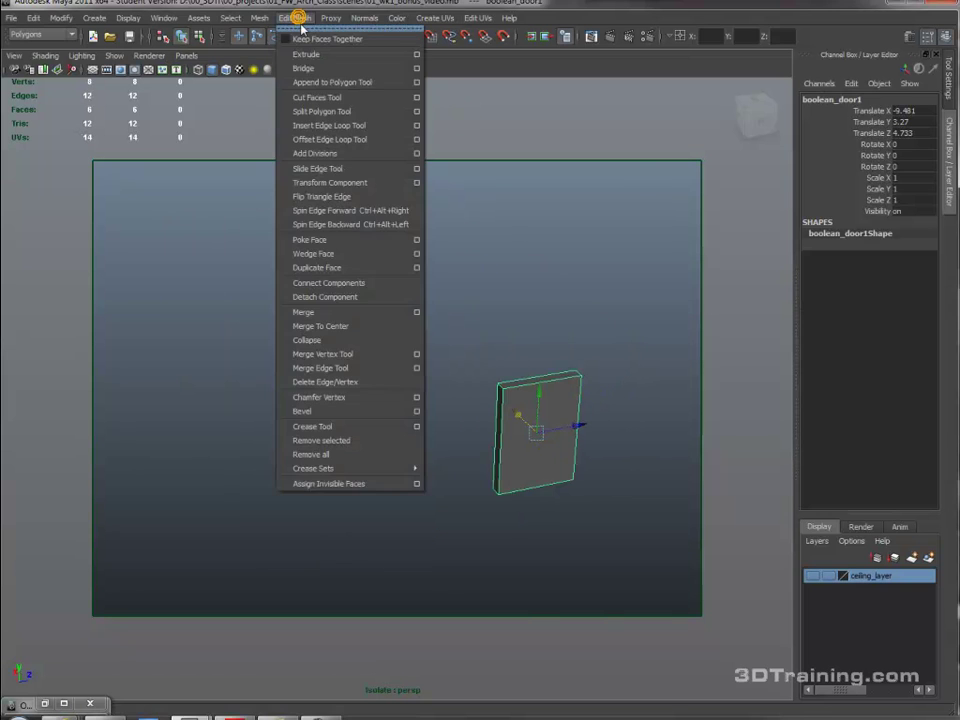
pyautogui.click(417, 126)
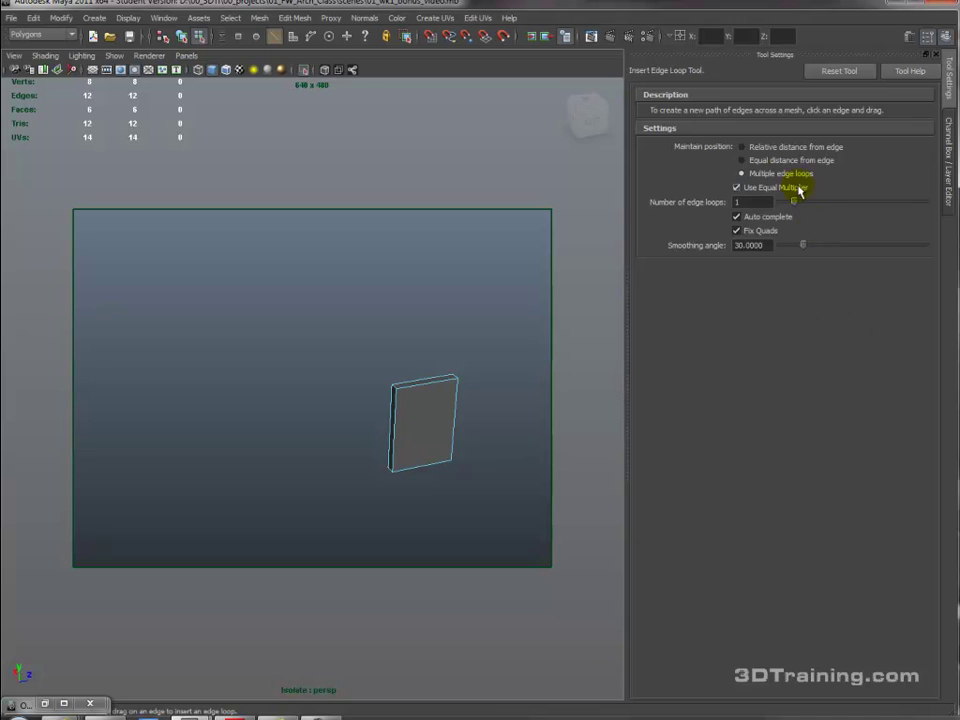
pyautogui.click(836, 71)
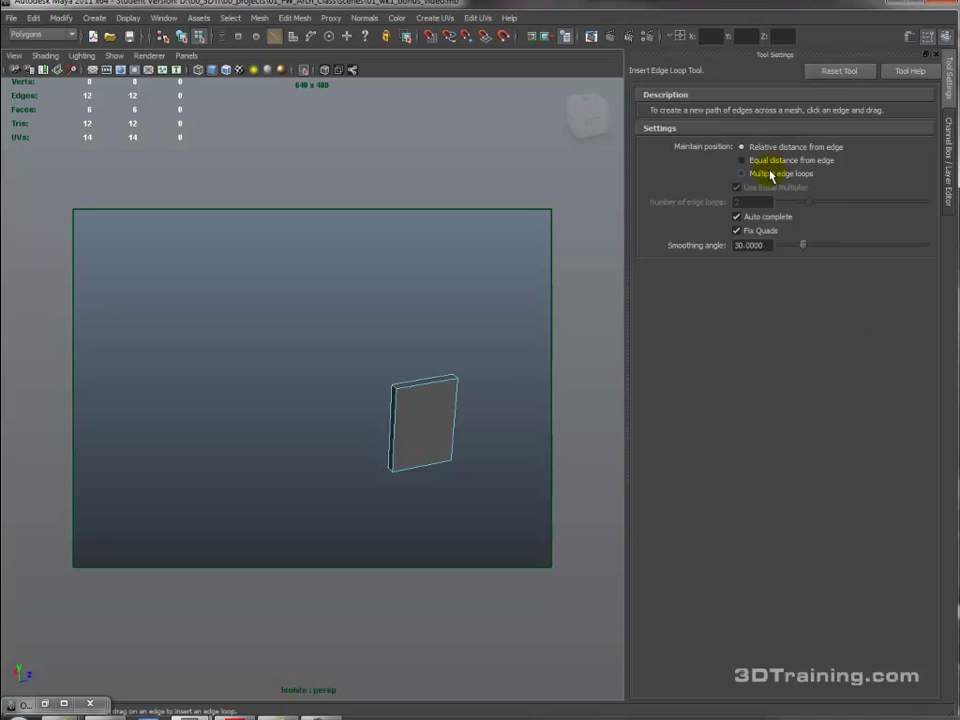
pyautogui.click(764, 176)
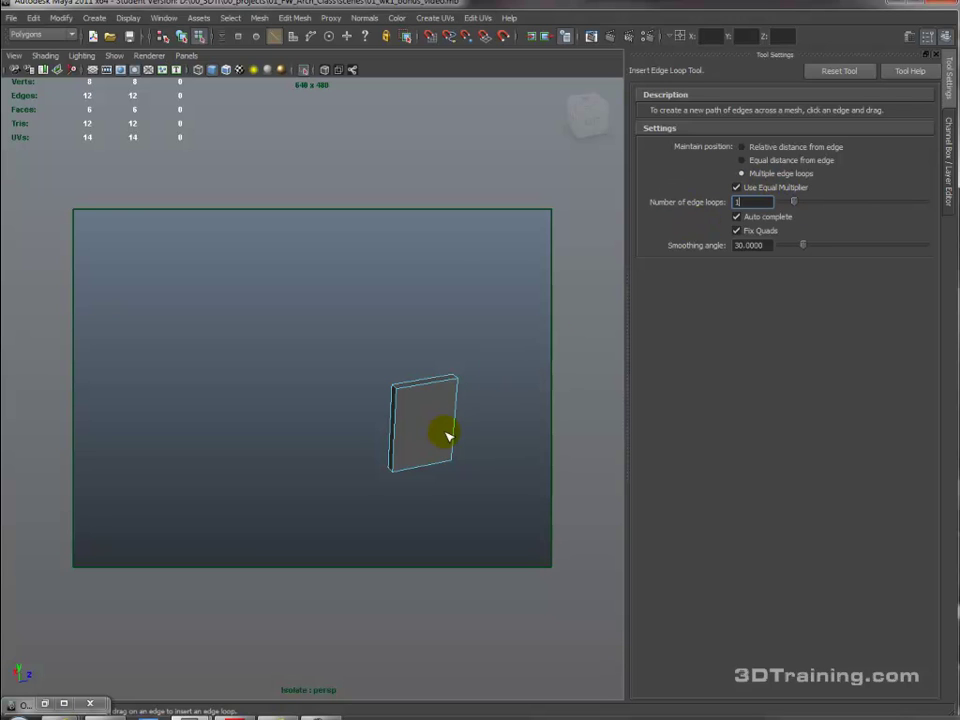
# - Insert one vertical and one horizontal edge loop through the door's middle and lower the horizontal loop
pyautogui.moveTo(431, 388); pyautogui.dragTo(429, 383)
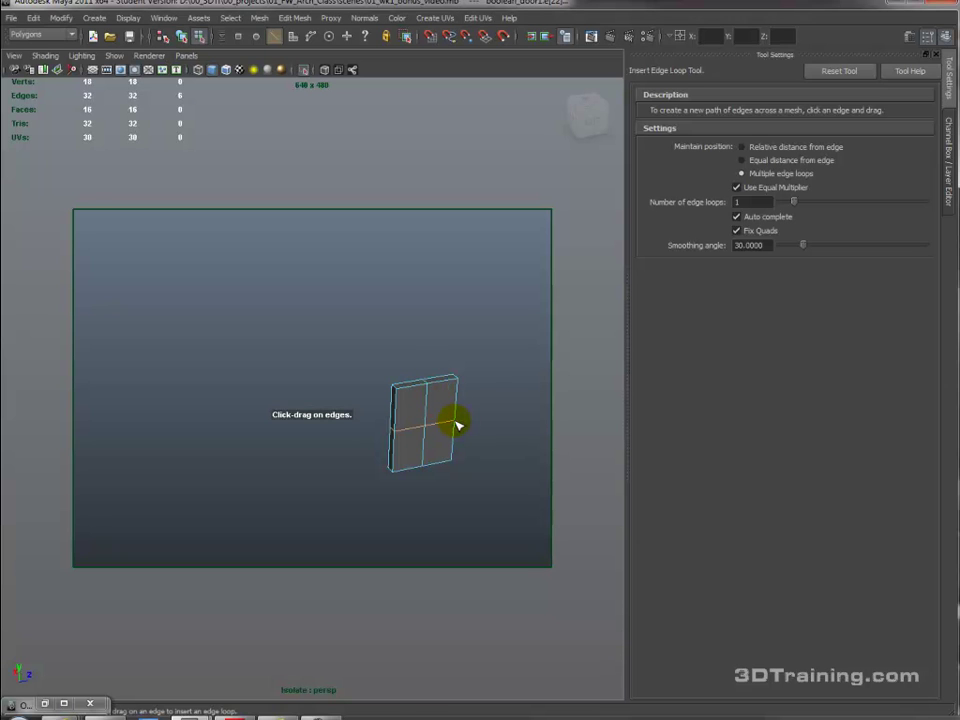
pyautogui.moveTo(456, 425); pyautogui.dragTo(454, 418)
pyautogui.press('w')
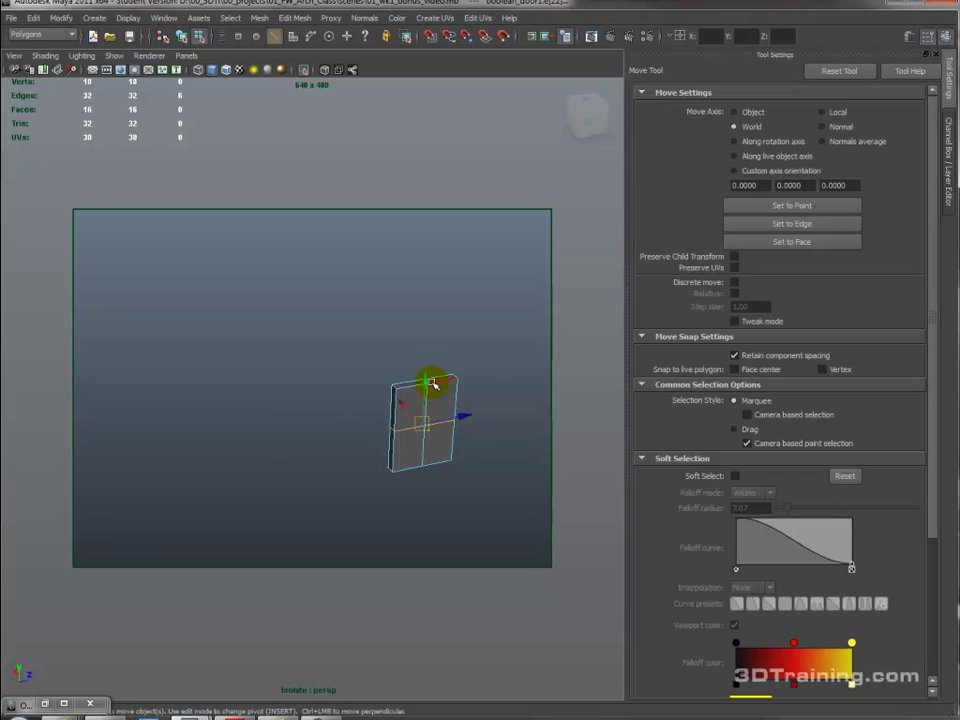
pyautogui.moveTo(425, 380); pyautogui.dragTo(430, 396)
# - Switch to face selection and select the four panel faces on the front of the door
pyautogui.moveTo(439, 420); pyautogui.dragTo(505, 401, button='right')
pyautogui.click(443, 438)
pyautogui.press('q')
pyautogui.click(443, 446)
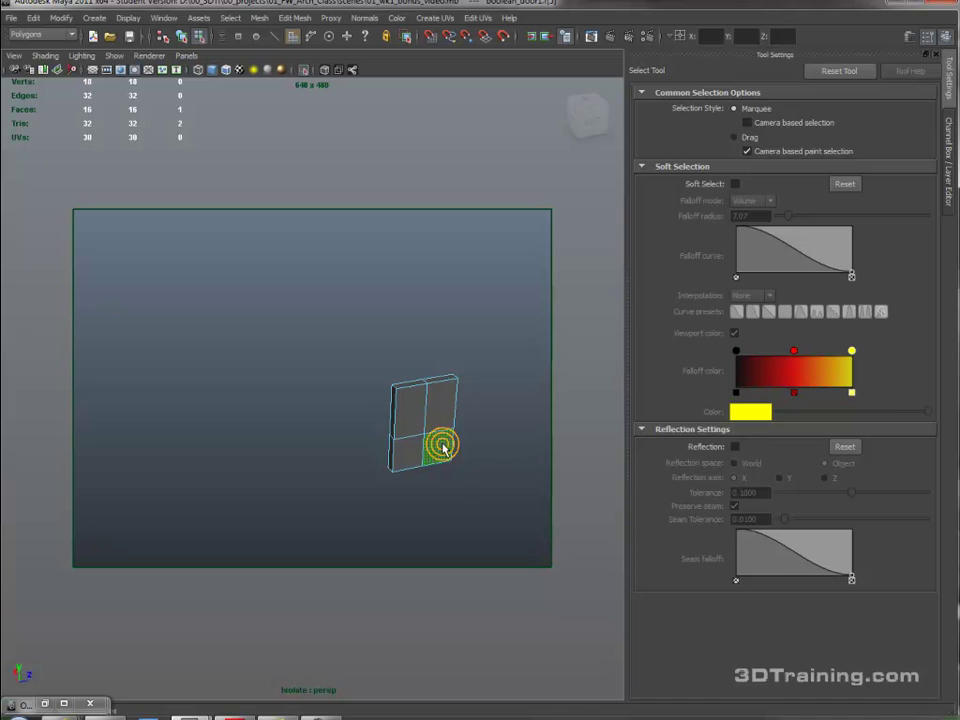
pyautogui.scroll(3, 435, 428)
pyautogui.scroll(-3, 435, 428)
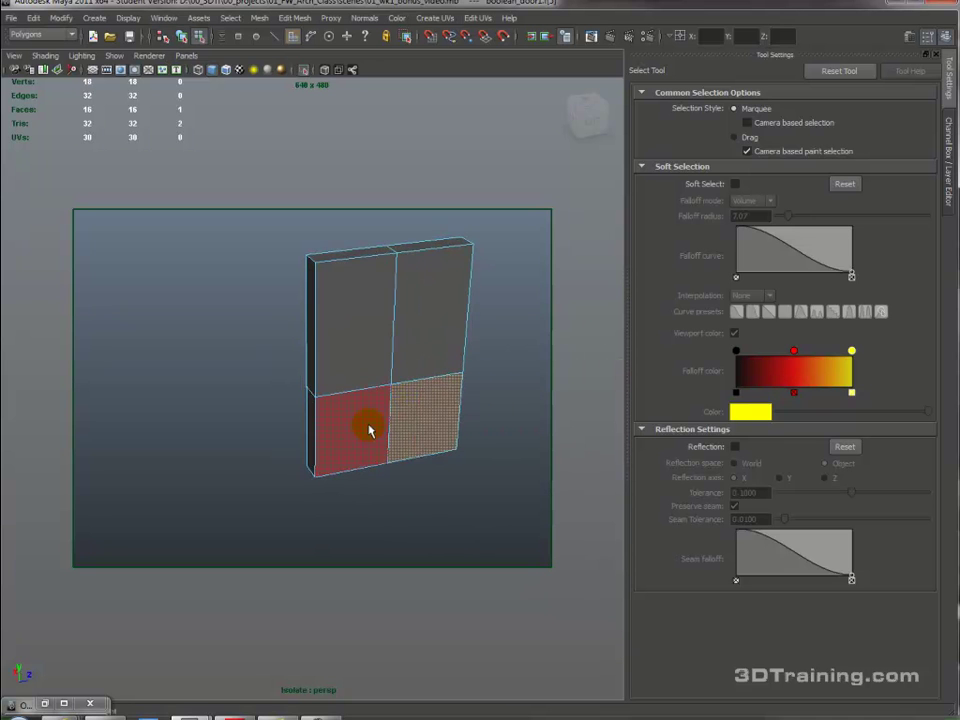
pyautogui.keyDown('shift'); pyautogui.click(369, 429); pyautogui.keyUp('shift')
pyautogui.keyDown('shift'); pyautogui.click(358, 360); pyautogui.keyUp('shift')
pyautogui.keyDown('shift'); pyautogui.click(425, 355); pyautogui.keyUp('shift')
# - Add the panel faces on the back of the door to the selection
pyautogui.keyDown('alt'); pyautogui.moveTo(424, 355); pyautogui.dragTo(493, 357); pyautogui.keyUp('alt')
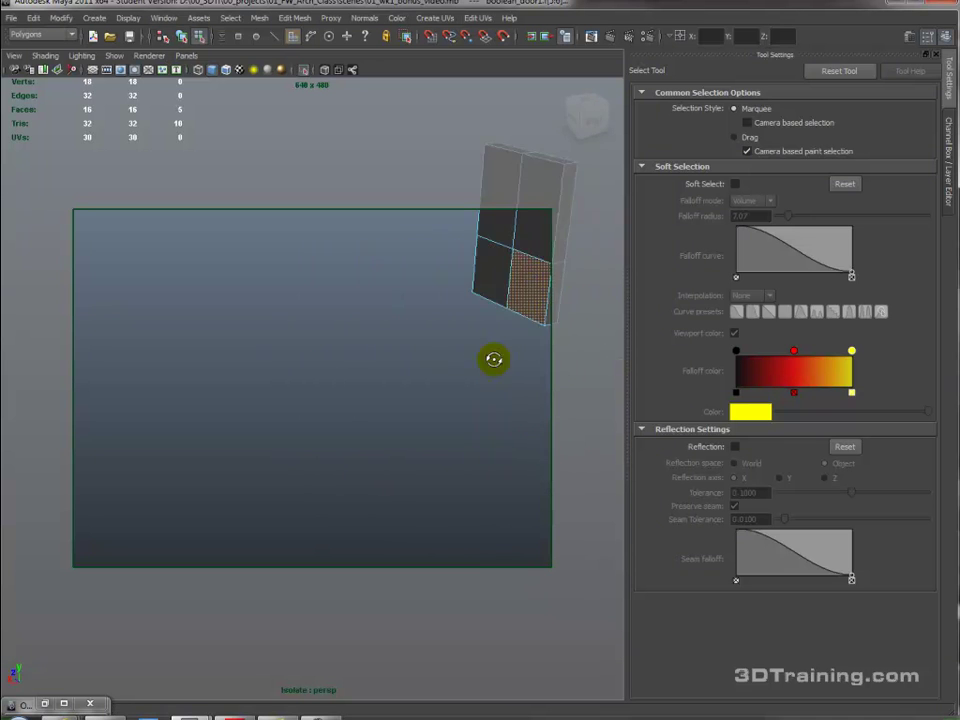
pyautogui.keyDown('alt'); pyautogui.moveTo(493, 357); pyautogui.dragTo(399, 450, button='middle'); pyautogui.keyUp('alt')
pyautogui.scroll(-2, 418, 396)
pyautogui.scroll(4, 410, 390)
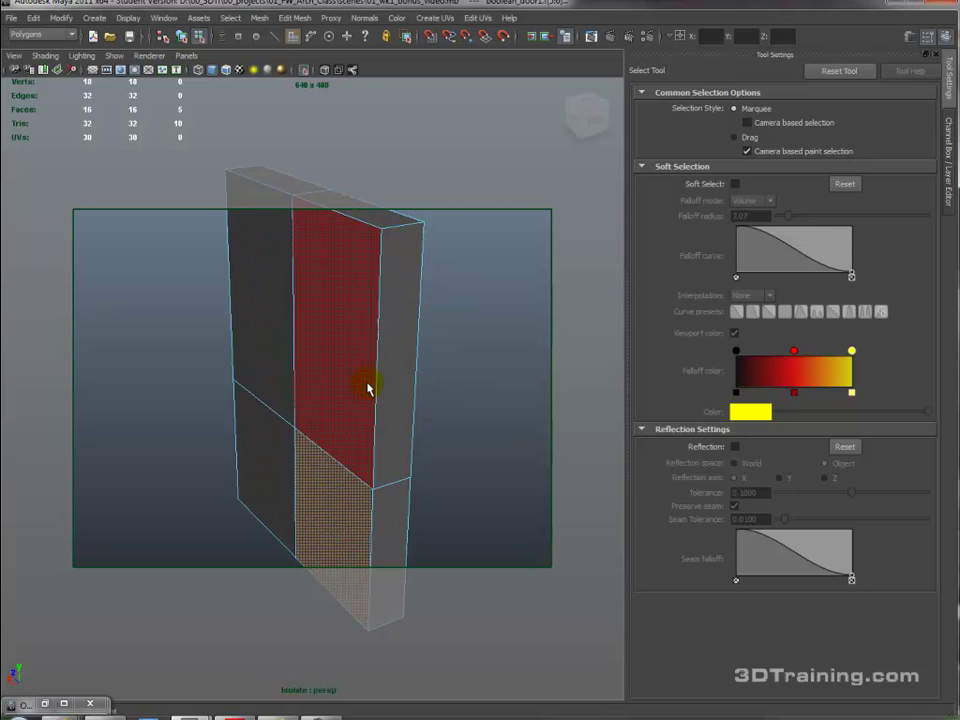
pyautogui.keyDown('shift'); pyautogui.click(311, 368); pyautogui.keyUp('shift')
pyautogui.keyDown('shift'); pyautogui.click(266, 359); pyautogui.keyUp('shift')
pyautogui.keyDown('shift'); pyautogui.click(268, 439); pyautogui.keyUp('shift')
pyautogui.keyDown('alt'); pyautogui.moveTo(268, 439); pyautogui.dragTo(285, 396); pyautogui.keyUp('alt')
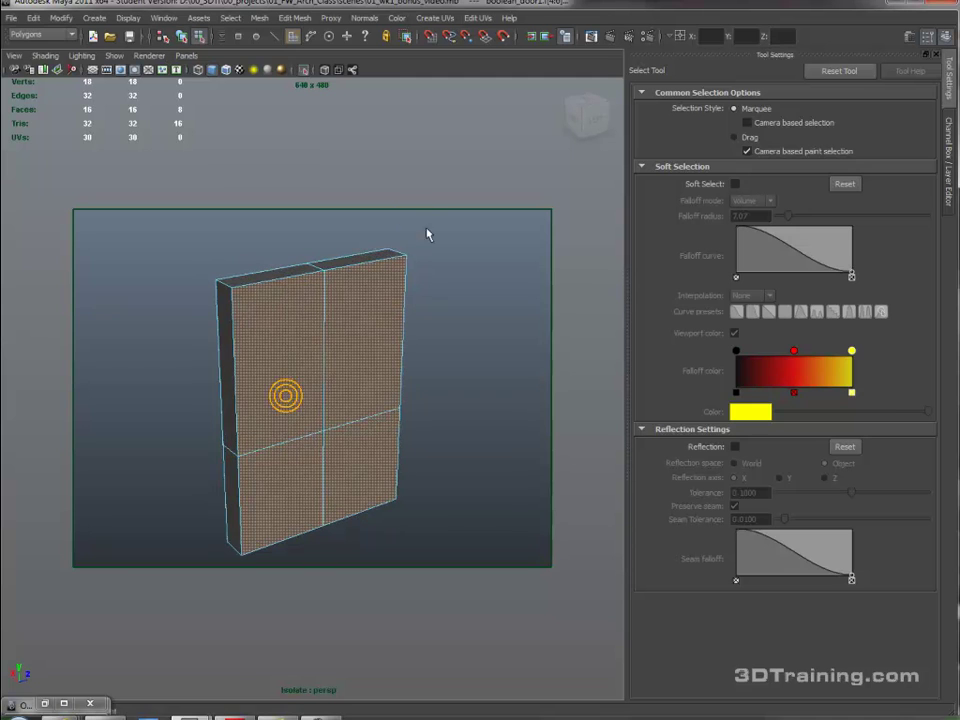
# - Extrude the eight panel faces and scale them inward to leave a frame around each panel
pyautogui.click(294, 19)
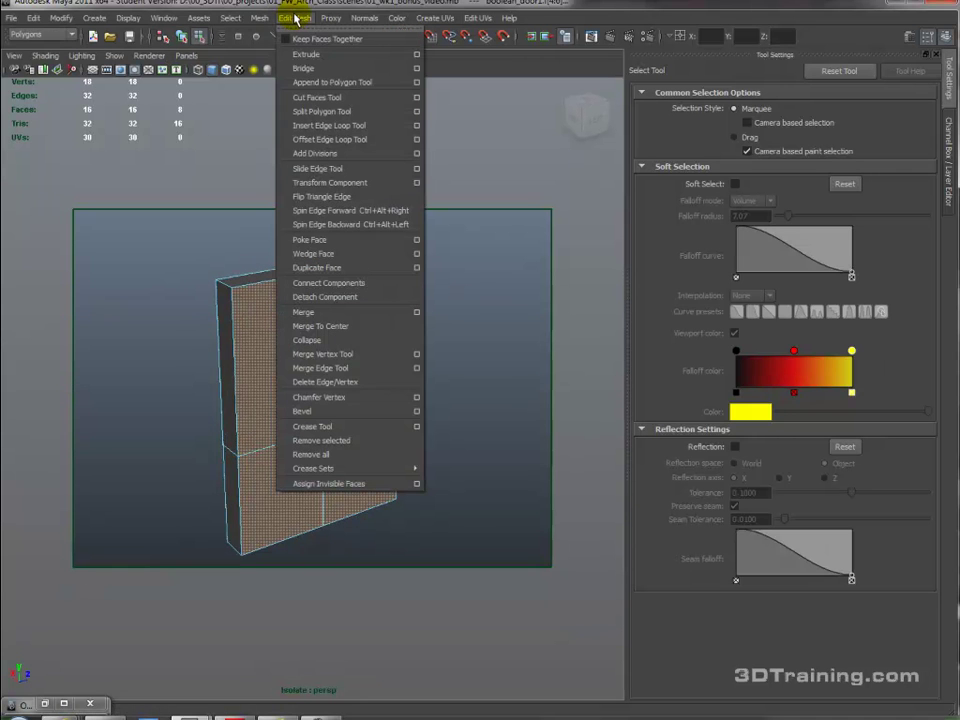
pyautogui.click(336, 54)
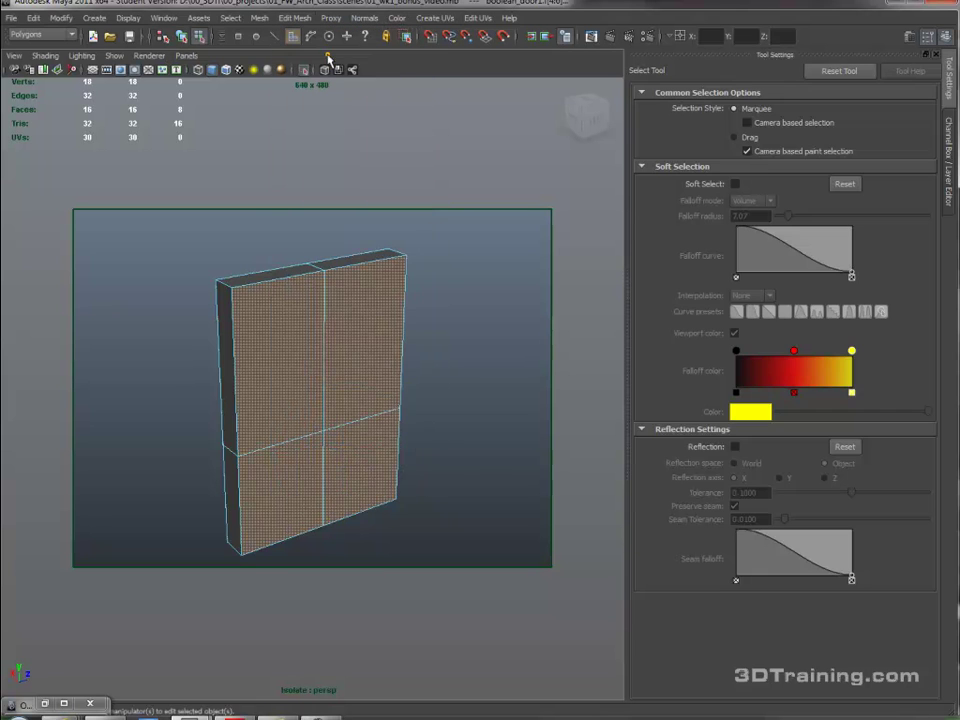
pyautogui.keyDown('alt'); pyautogui.moveTo(347, 460); pyautogui.dragTo(317, 422); pyautogui.keyUp('alt')
pyautogui.click(413, 461)
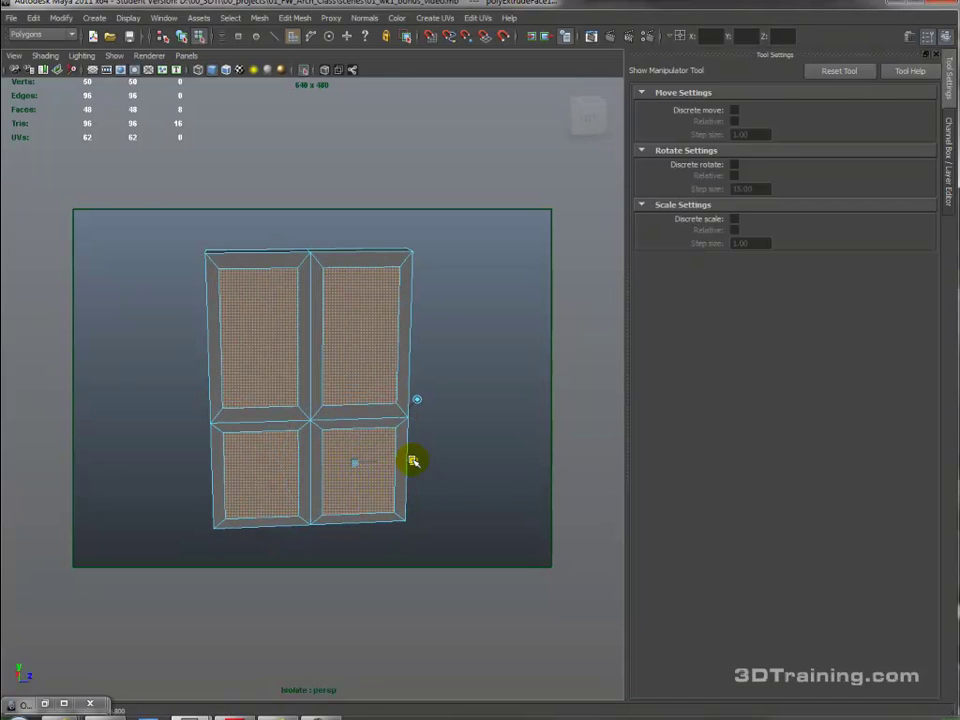
# - Extrude the panel faces again and push them inward to recess the panels
pyautogui.keyDown('alt'); pyautogui.moveTo(476, 388); pyautogui.dragTo(419, 406); pyautogui.keyUp('alt')
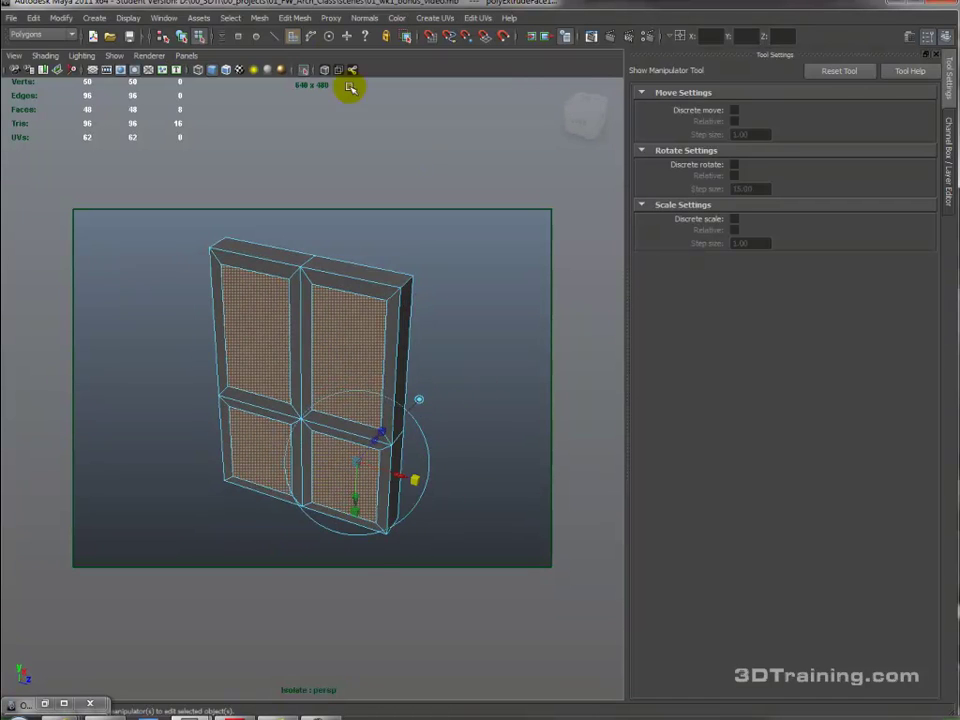
pyautogui.click(311, 17)
pyautogui.click(302, 51)
pyautogui.moveTo(384, 443)
pyautogui.mouseDown()
pyautogui.moveTo(377, 435)
pyautogui.moveTo(375, 447)
pyautogui.mouseUp()
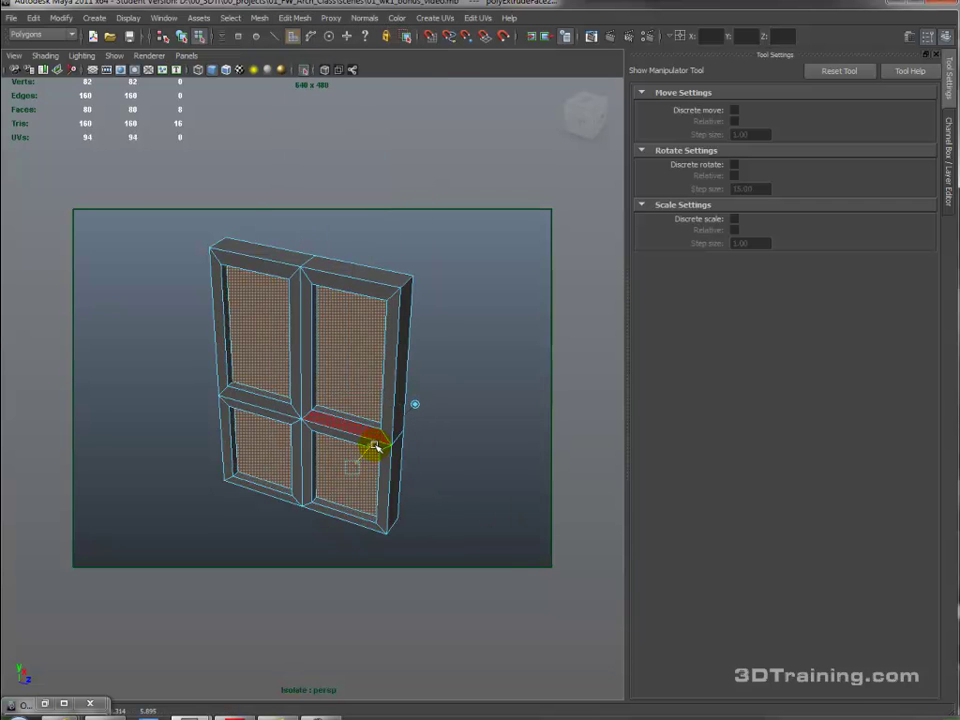
# - Extrude the recessed panel faces a third time, inset them slightly and push them deeper into the door
pyautogui.scroll(3, 344, 412)
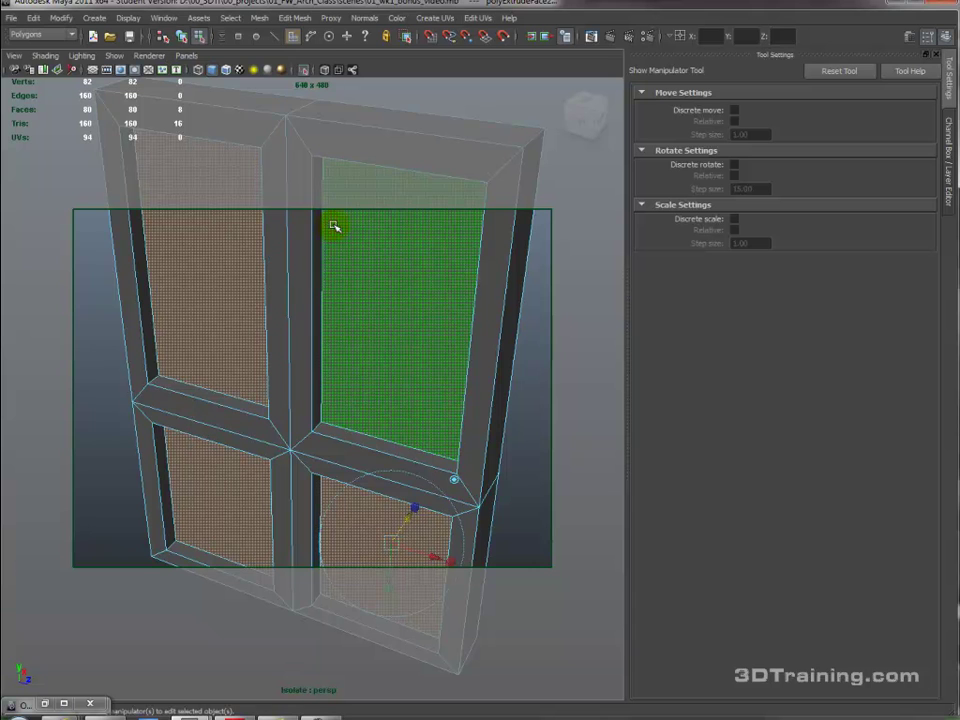
pyautogui.click(294, 17)
pyautogui.click(302, 52)
pyautogui.keyDown('alt'); pyautogui.moveTo(343, 170); pyautogui.dragTo(403, 414); pyautogui.keyUp('alt')
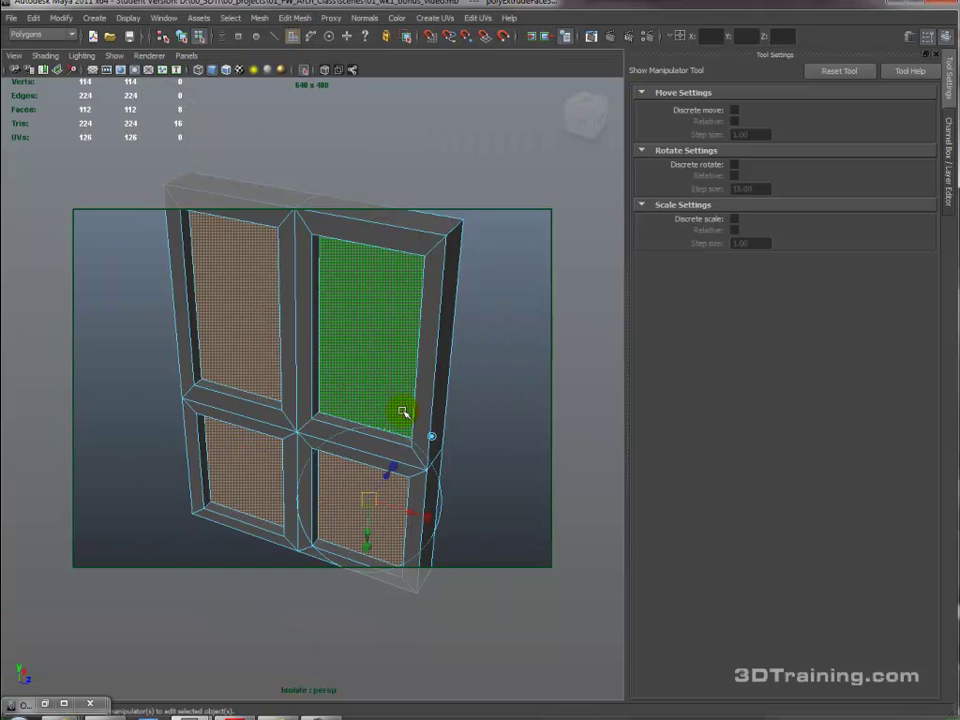
pyautogui.click(369, 504)
pyautogui.keyDown('alt'); pyautogui.moveTo(367, 497); pyautogui.dragTo(399, 510); pyautogui.keyUp('alt')
pyautogui.click(373, 552)
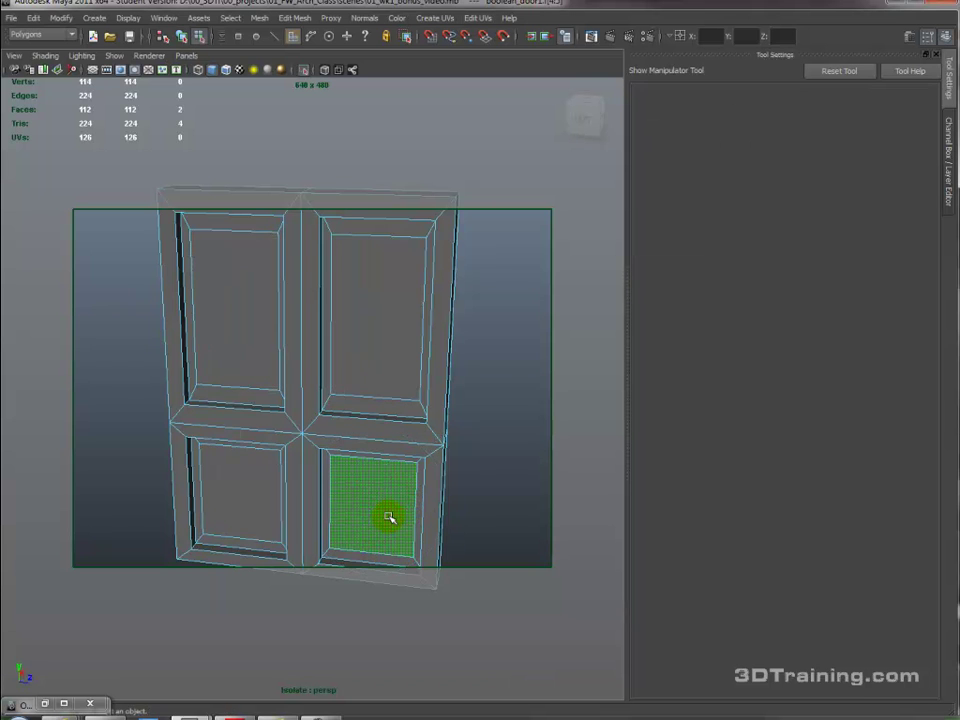
pyautogui.hotkey('ctrl', 'z')
pyautogui.moveTo(373, 552); pyautogui.dragTo(386, 514)
pyautogui.click(388, 482)
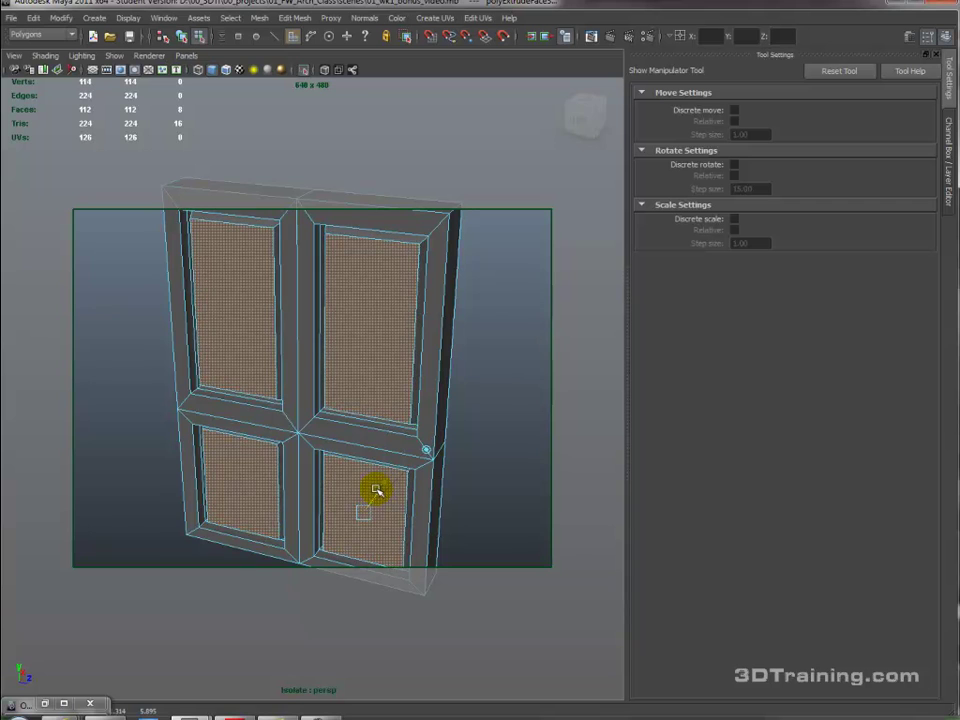
# - Extrude the panel faces once more to add another step to the panel profile
pyautogui.keyDown('alt'); pyautogui.moveTo(431, 431); pyautogui.dragTo(358, 518); pyautogui.keyUp('alt')
pyautogui.click(295, 18)
pyautogui.click(318, 51)
pyautogui.moveTo(355, 520); pyautogui.dragTo(364, 418)
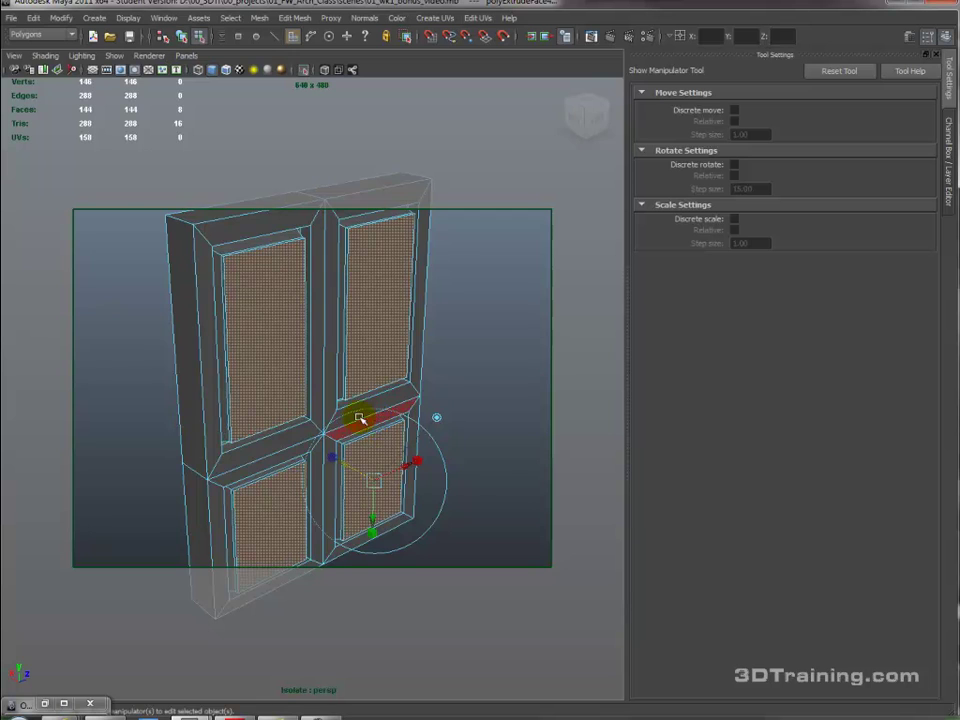
# - Return to object selection, deselect the door and end isolation so the whole room is shown
pyautogui.keyDown('alt'); pyautogui.moveTo(364, 418); pyautogui.dragTo(379, 377, button='right'); pyautogui.keyUp('alt')
pyautogui.moveTo(312, 337); pyautogui.dragTo(369, 317, button='right')
pyautogui.click(437, 343)
pyautogui.keyDown('alt'); pyautogui.moveTo(437, 343); pyautogui.dragTo(419, 363, button='right'); pyautogui.keyUp('alt')
pyautogui.click(304, 69)
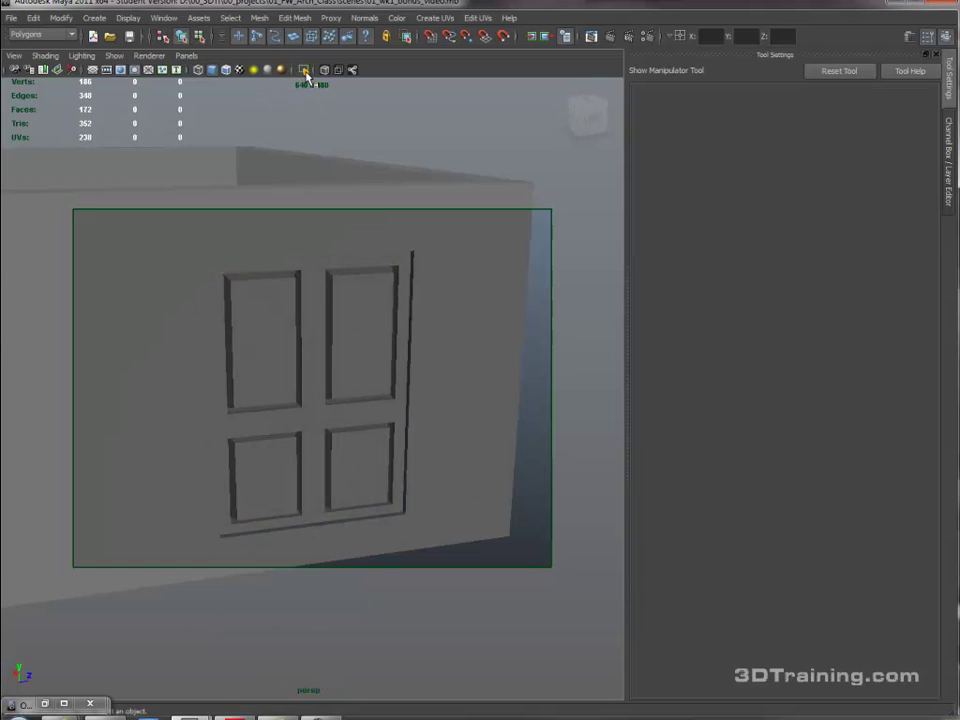
pyautogui.keyDown('alt'); pyautogui.moveTo(414, 366); pyautogui.dragTo(321, 402); pyautogui.keyUp('alt')
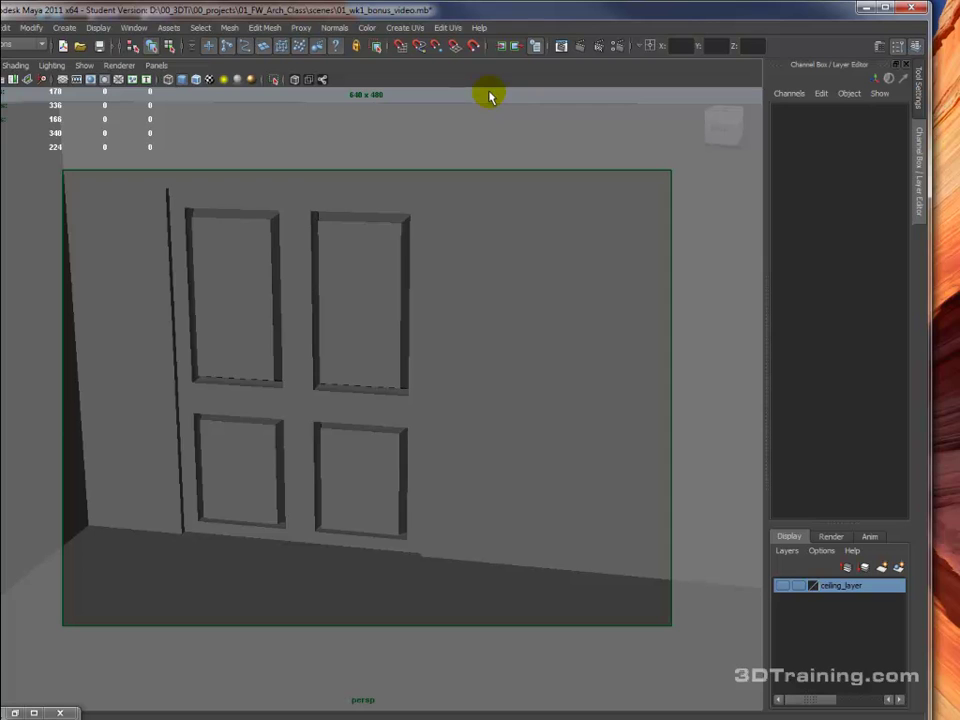
# - Create a polygon cube about 2.88 wide, 6.5 high and 4.12 deep, crossing the wall beside the panelled door
pyautogui.click(336, 294)
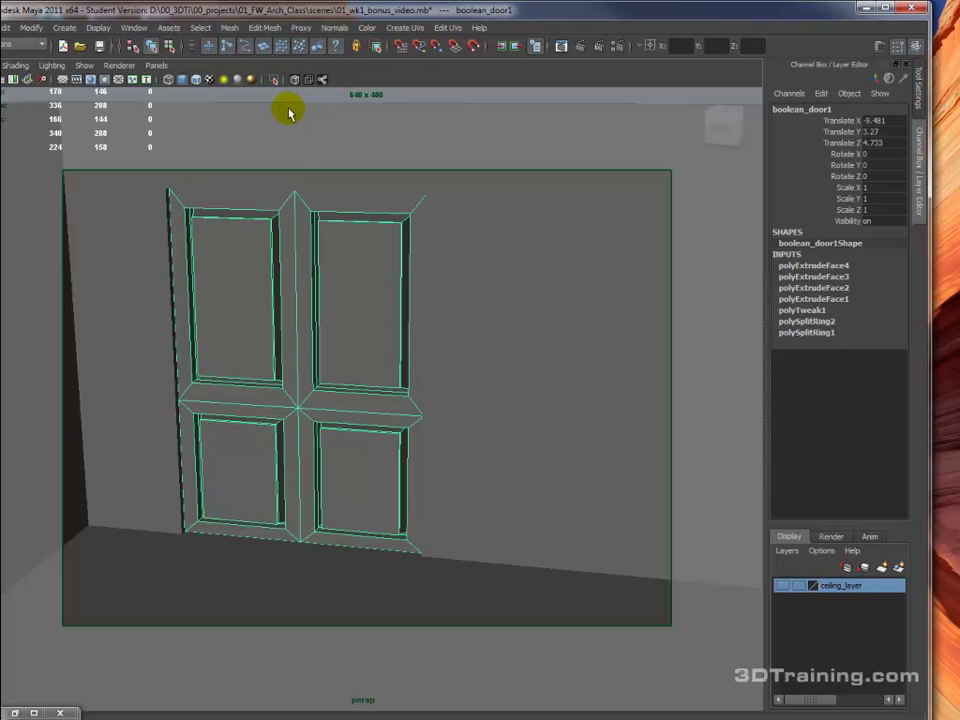
pyautogui.click(64, 28)
pyautogui.moveTo(100, 63)
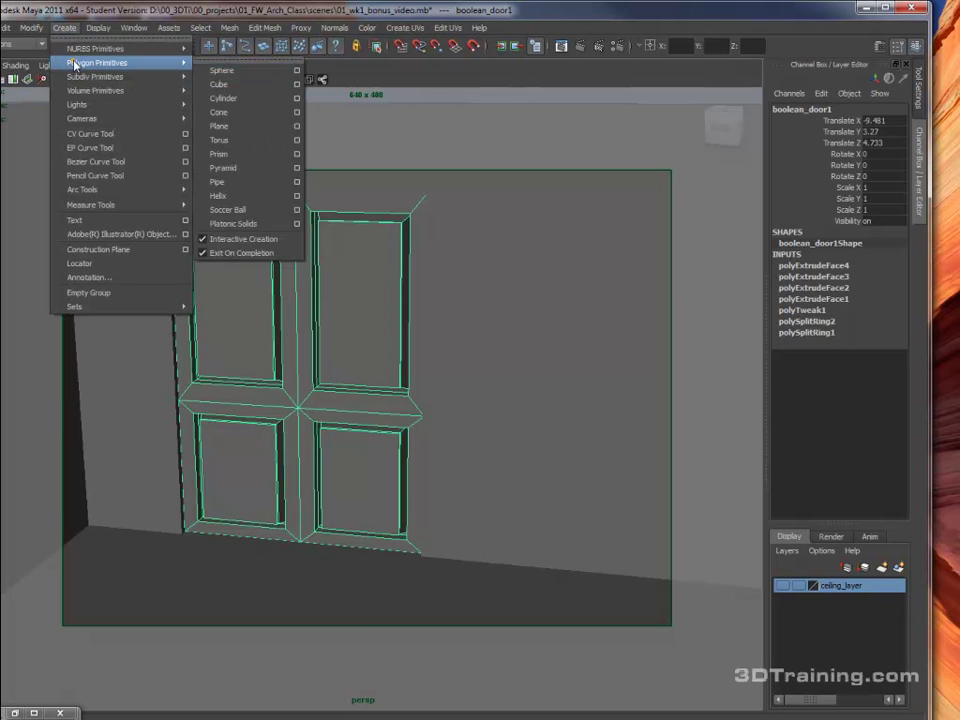
pyautogui.click(218, 86)
pyautogui.press('space')
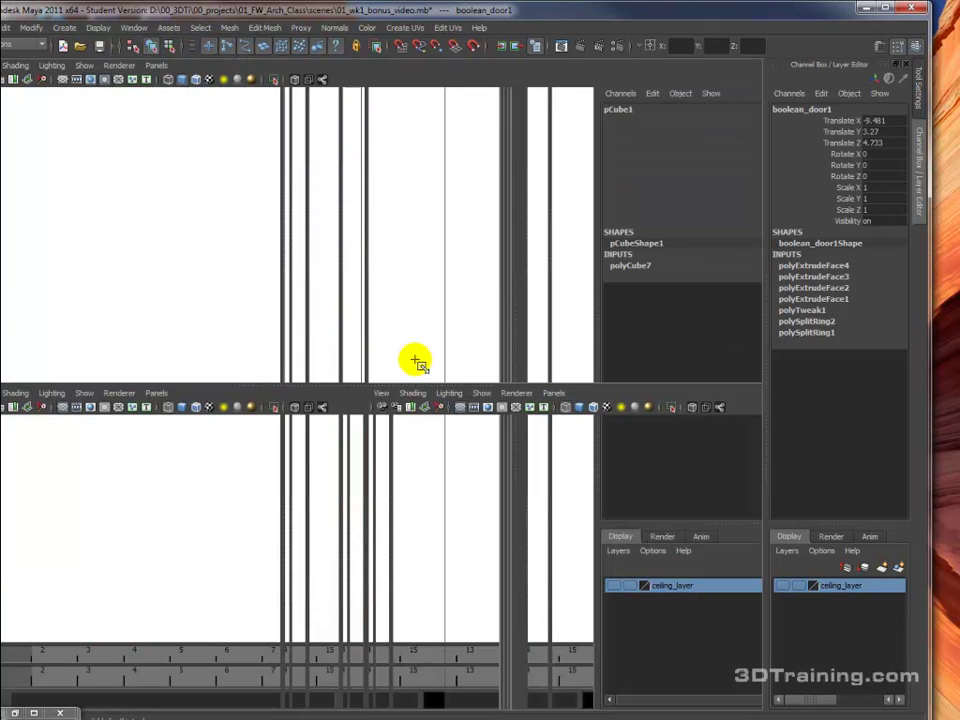
pyautogui.moveTo(250, 300); pyautogui.dragTo(217, 249)
pyautogui.moveTo(679, 304); pyautogui.dragTo(669, 141)
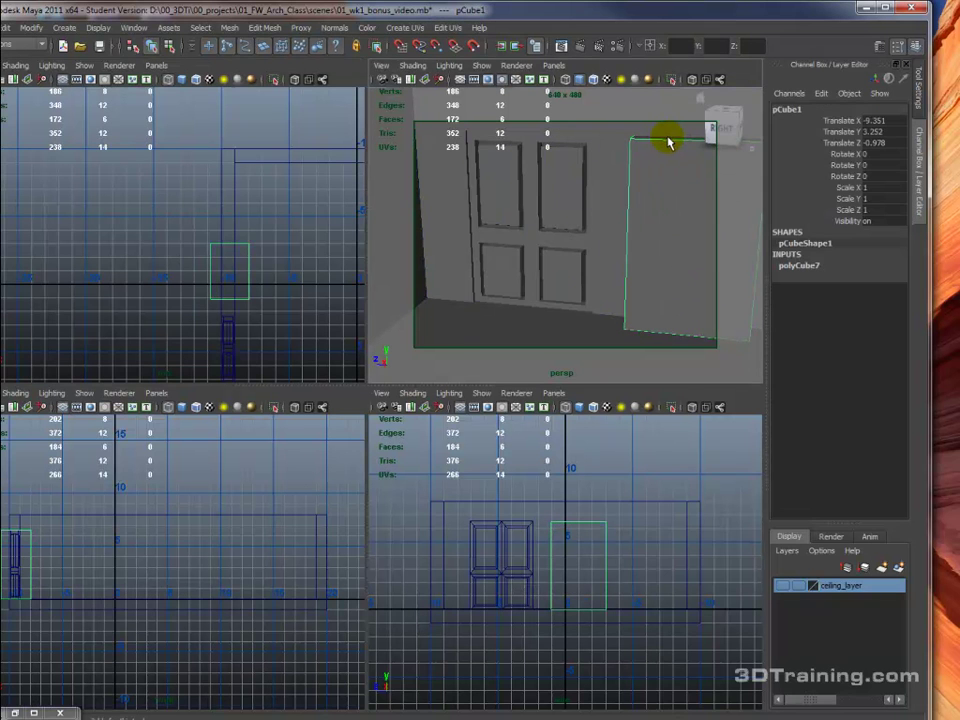
# - Rename the new cube boolean_door2 and duplicate it in place
pyautogui.doubleClick(790, 108)
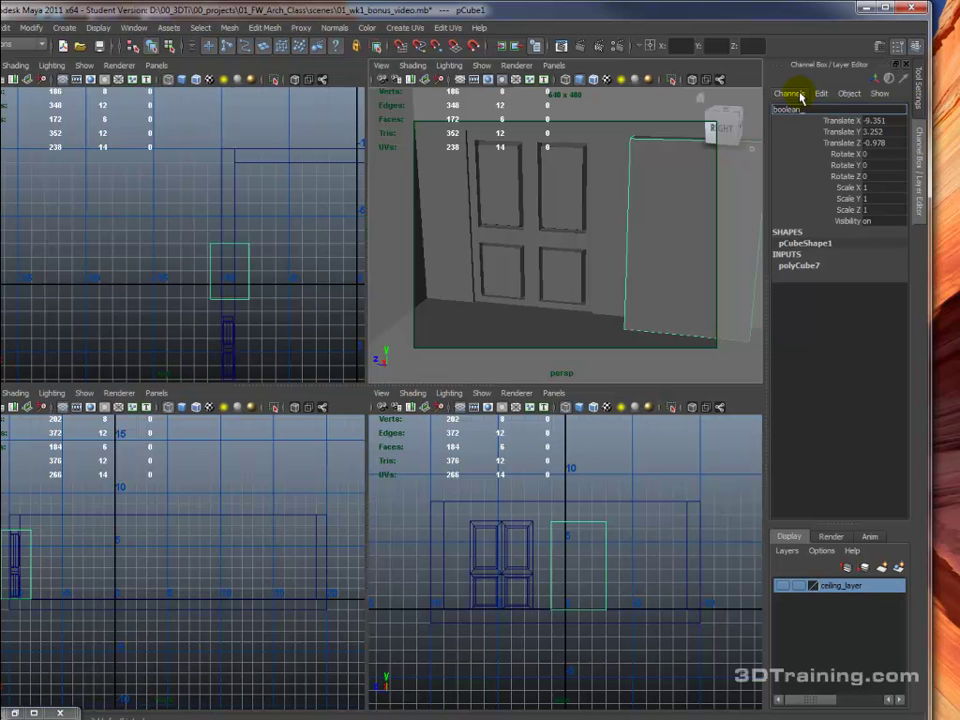
pyautogui.press('Return')
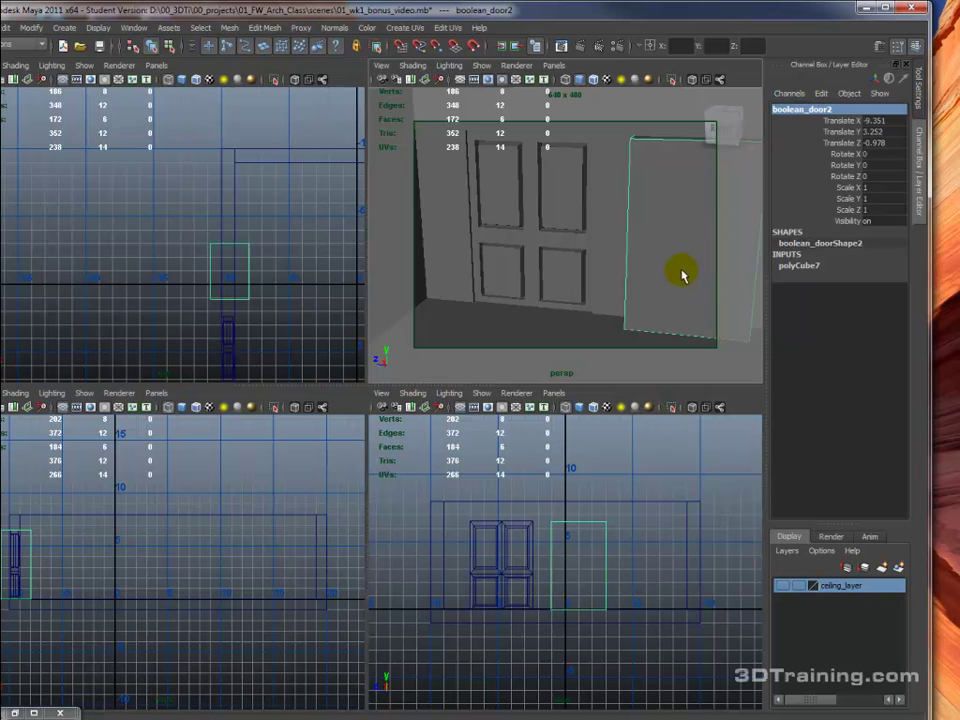
pyautogui.hotkey('ctrl', 'd')
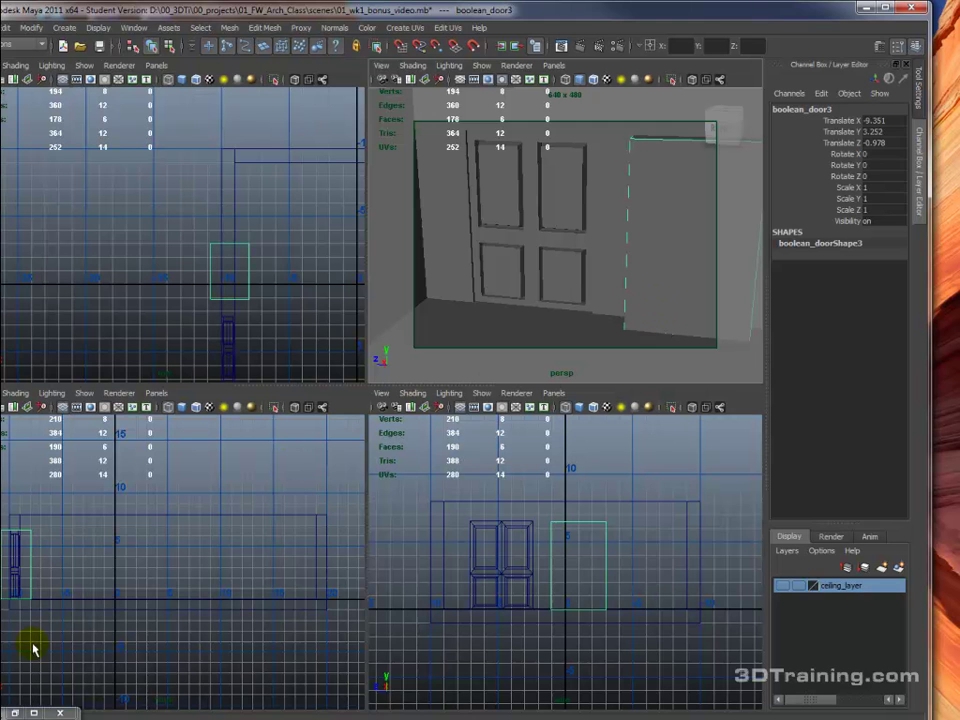
# - Select boolean_door2 in the Outliner and hide it, leaving its duplicate in the scene
pyautogui.click(14, 712)
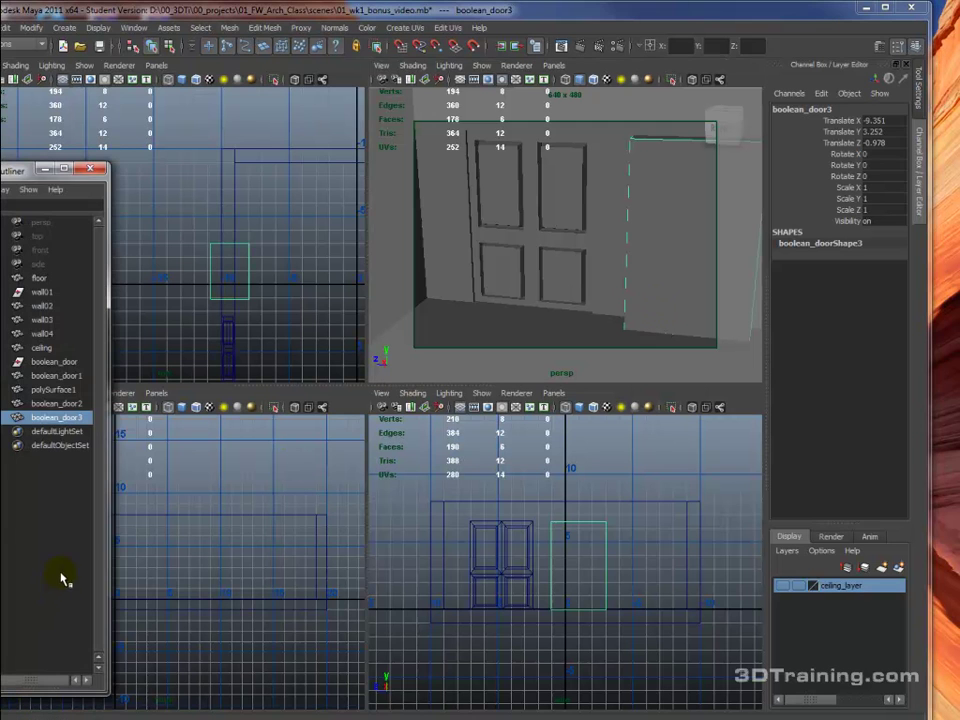
pyautogui.click(55, 404)
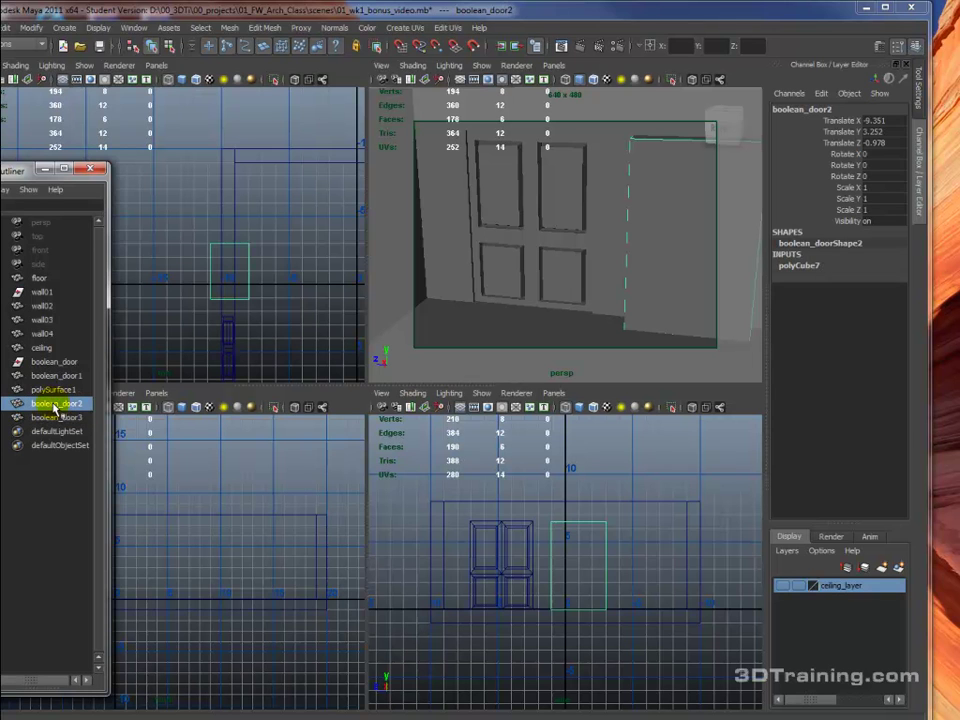
pyautogui.hotkey('ctrl', 'h')
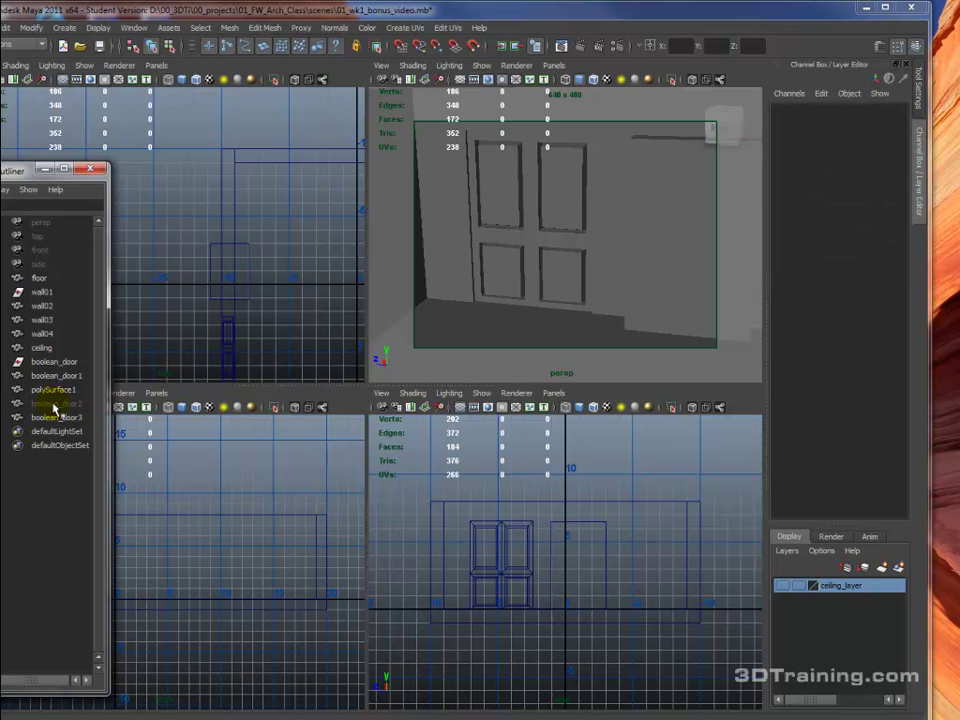
# - Cut a second doorway by subtracting boolean_door3 from the wall polySurface1 with a Boolean difference
pyautogui.click(55, 390)
pyautogui.keyDown('ctrl'); pyautogui.click(55, 417); pyautogui.keyUp('ctrl')
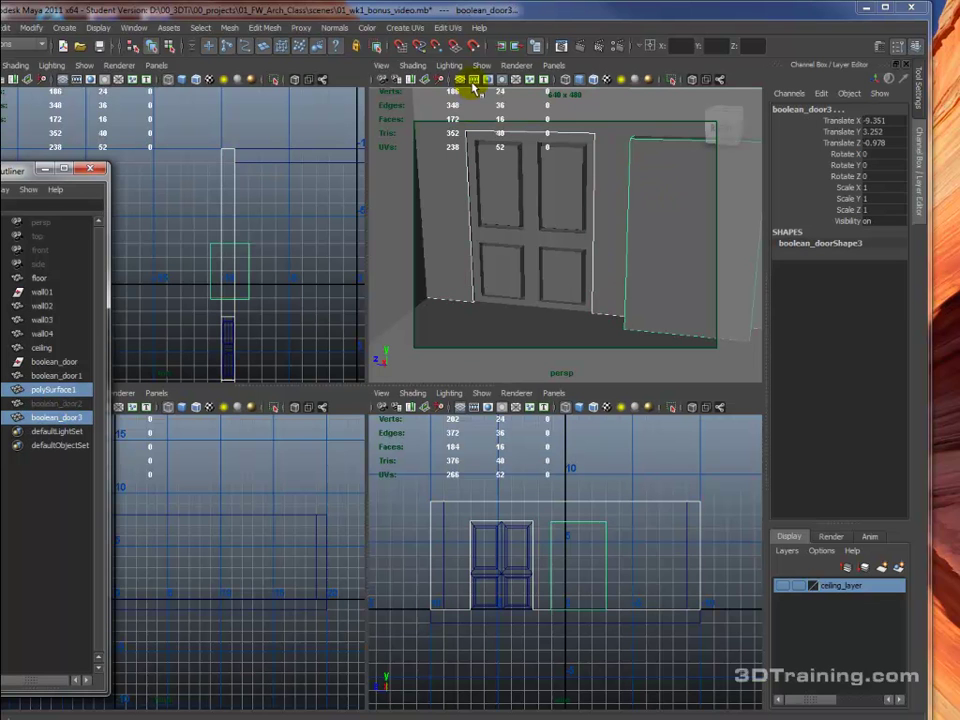
pyautogui.press('space')
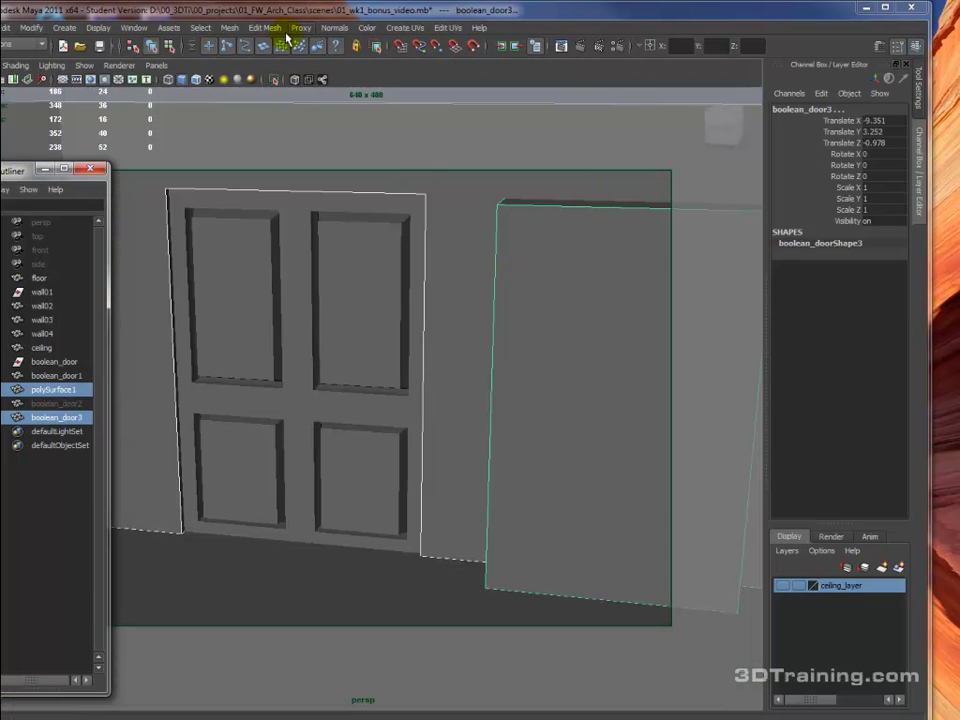
pyautogui.click(230, 28)
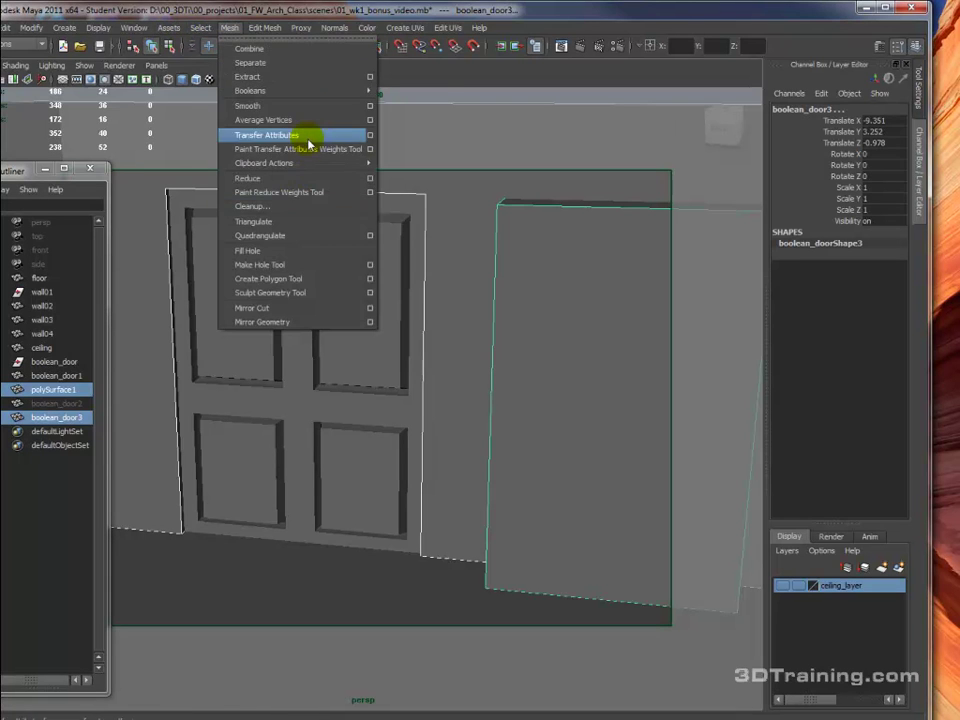
pyautogui.click(307, 90)
pyautogui.click(446, 113)
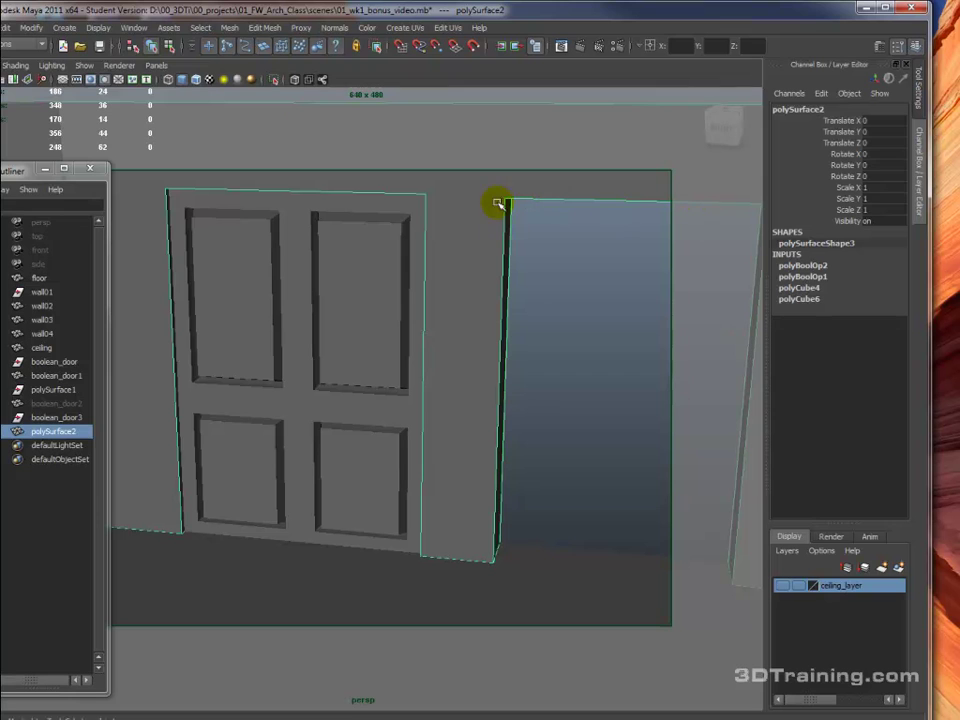
# - Show the last hidden object again and select the boolean_door2 box in the new opening
pyautogui.click(89, 28)
pyautogui.click(133, 105)
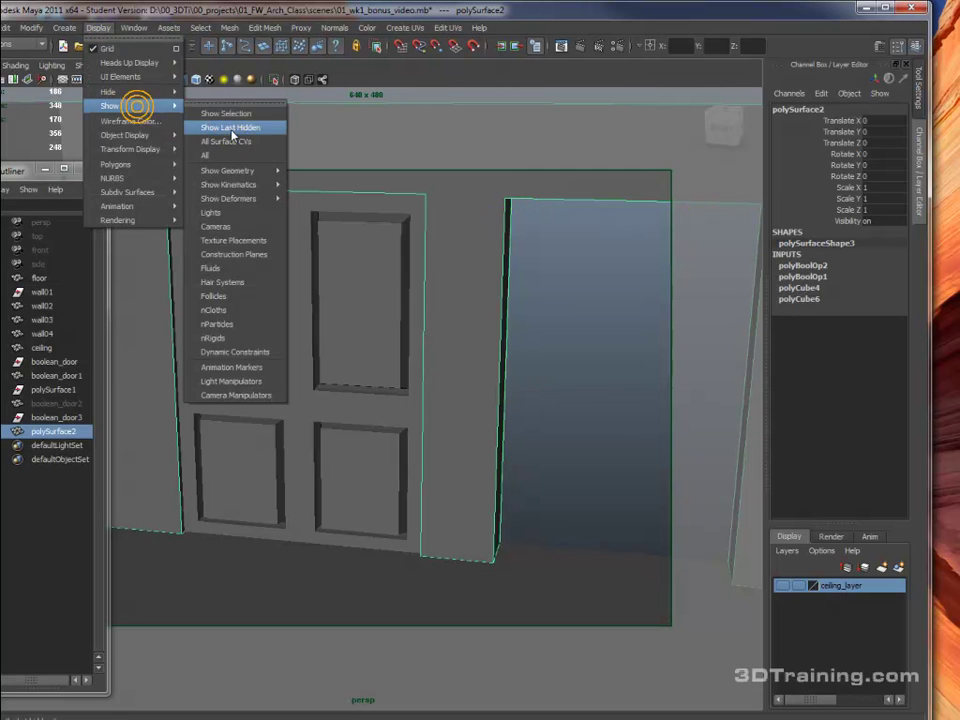
pyautogui.click(218, 128)
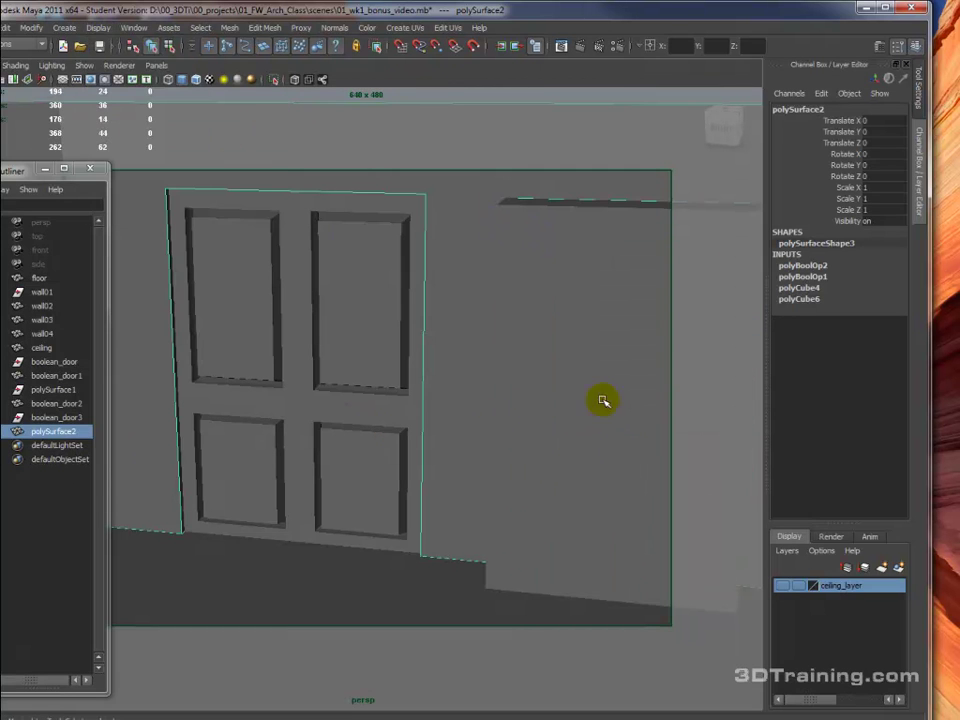
pyautogui.click(602, 399)
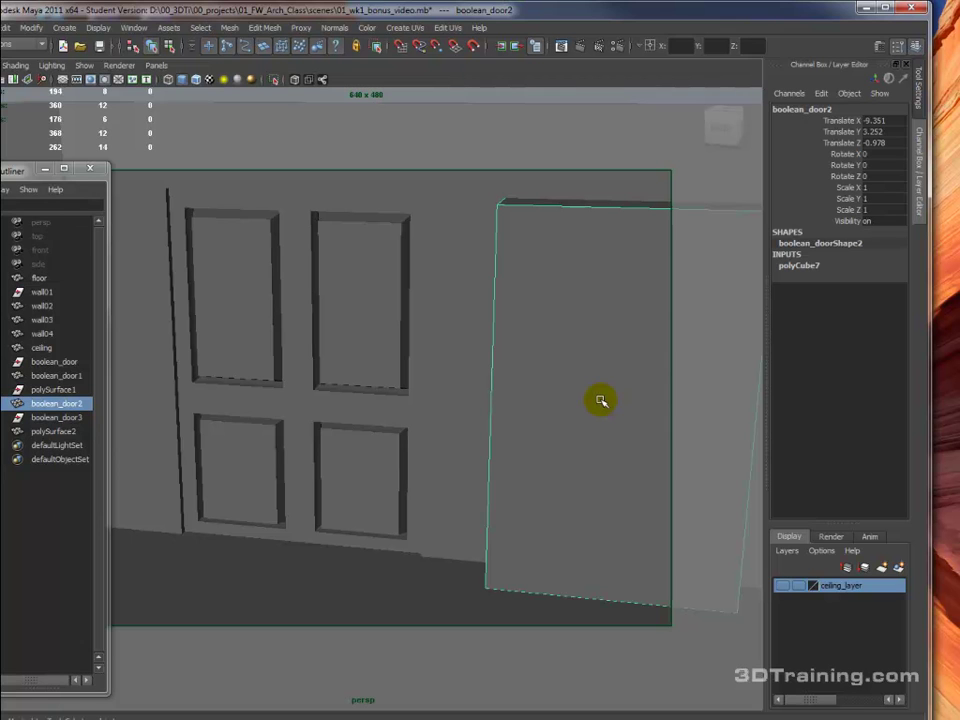
# - Reduce the boolean_door2 box's width to about 0.58 and move it to Translate X about -9.48, within the wall thickness
pyautogui.click(797, 266)
pyautogui.click(44, 168)
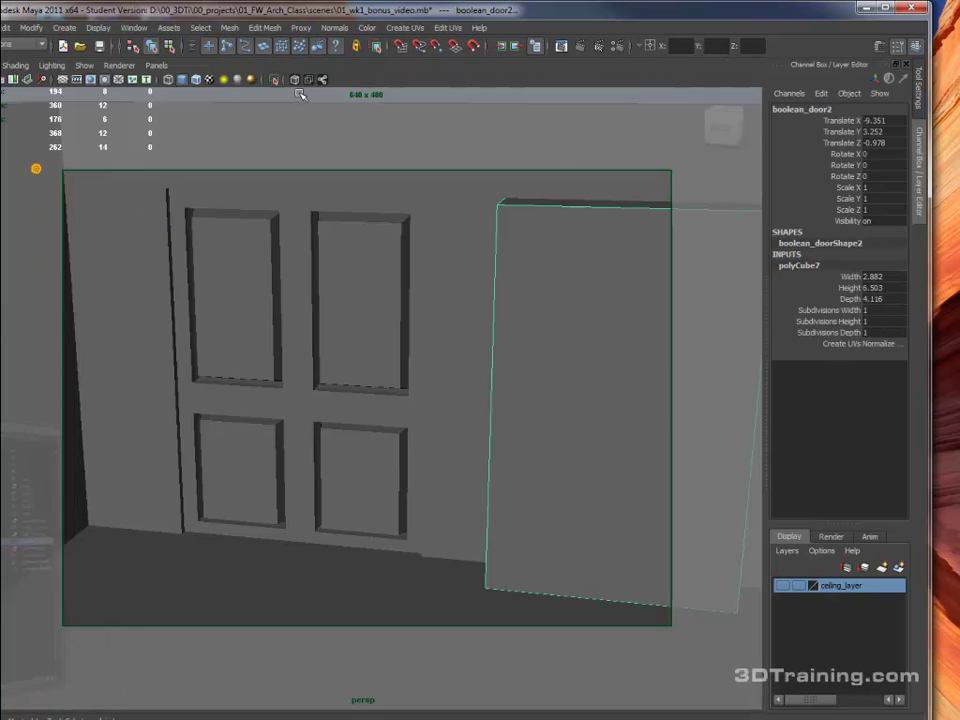
pyautogui.press('space')
pyautogui.click(862, 280)
pyautogui.moveTo(286, 513); pyautogui.dragTo(272, 518, button='middle')
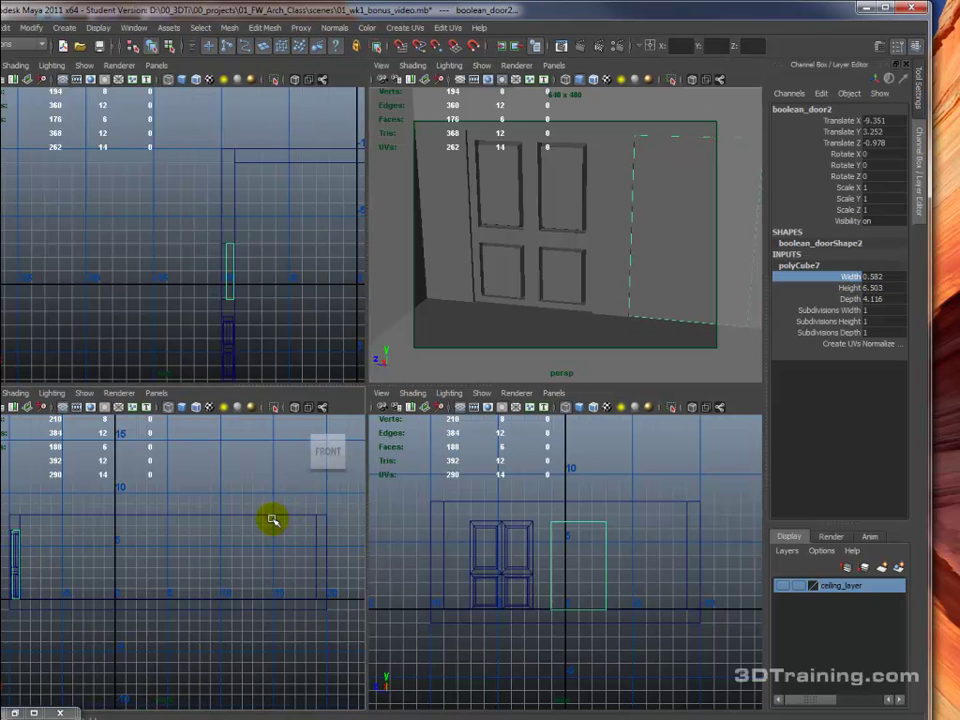
pyautogui.press('w')
pyautogui.moveTo(64, 566); pyautogui.dragTo(60, 567)
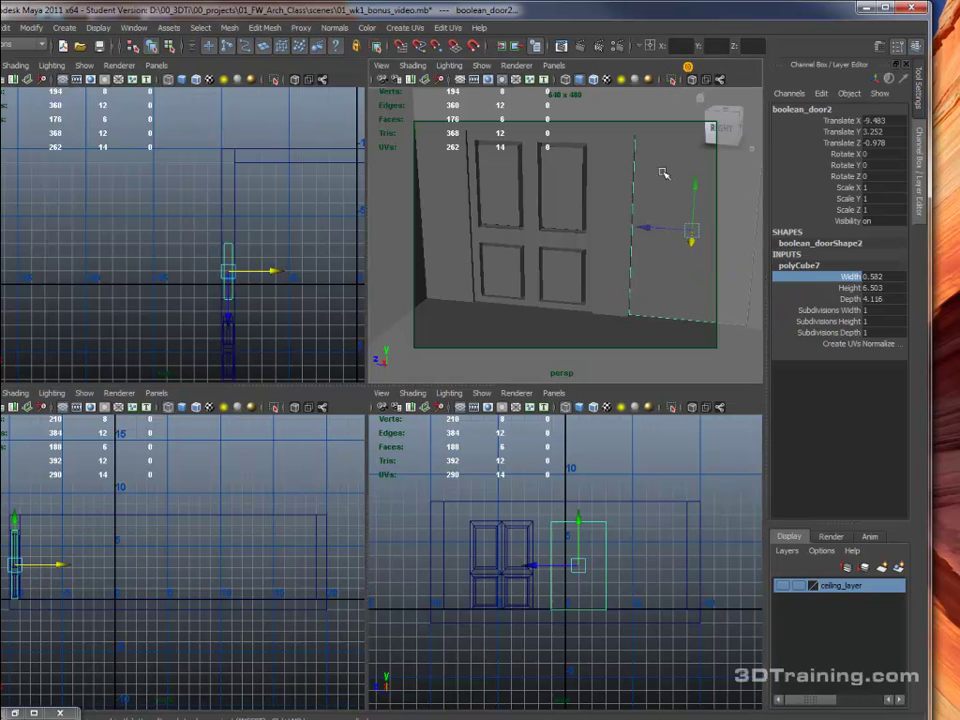
# - Isolate the thinned door box in the enlarged perspective view
pyautogui.press('space')
pyautogui.keyDown('alt'); pyautogui.moveTo(555, 418); pyautogui.dragTo(372, 435, button='middle'); pyautogui.keyUp('alt')
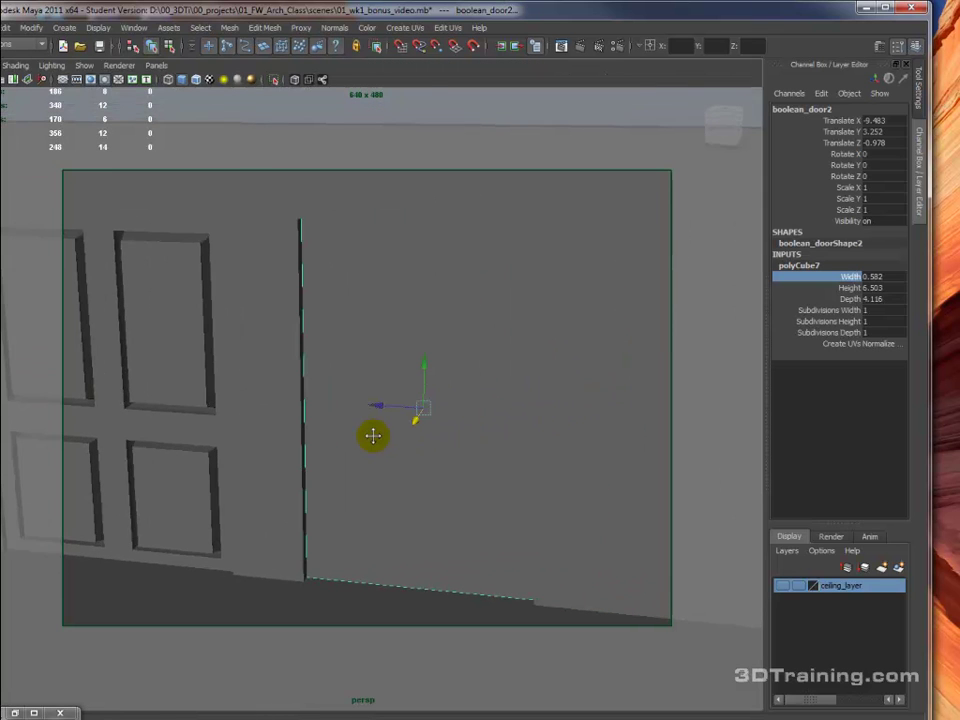
pyautogui.click(275, 82)
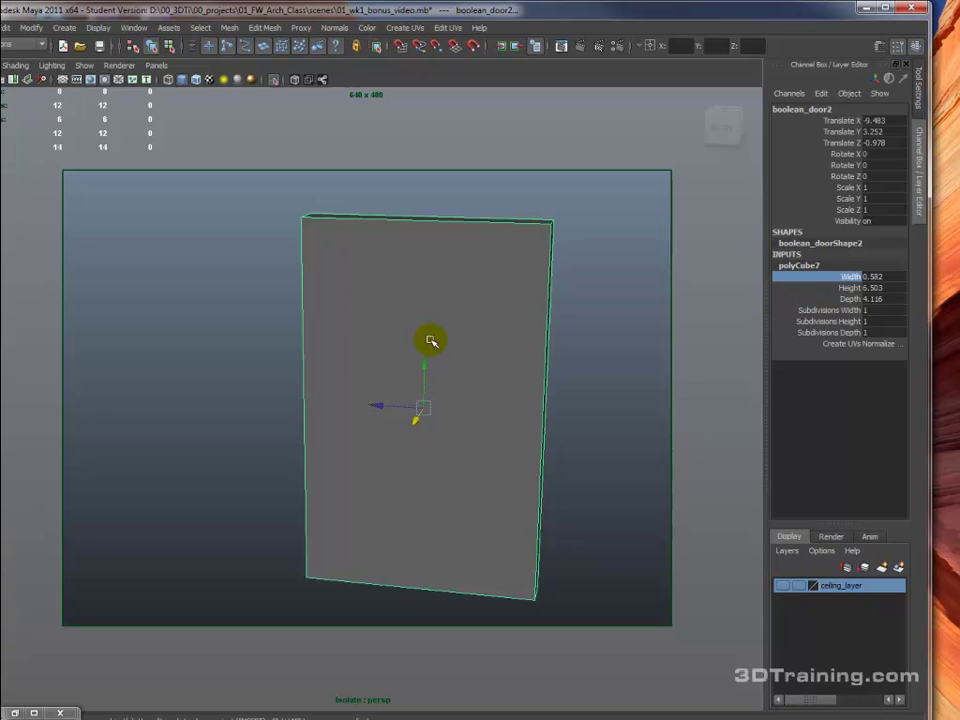
# - Set the door box's height subdivisions to 2 and depth subdivisions to 2
pyautogui.click(867, 321)
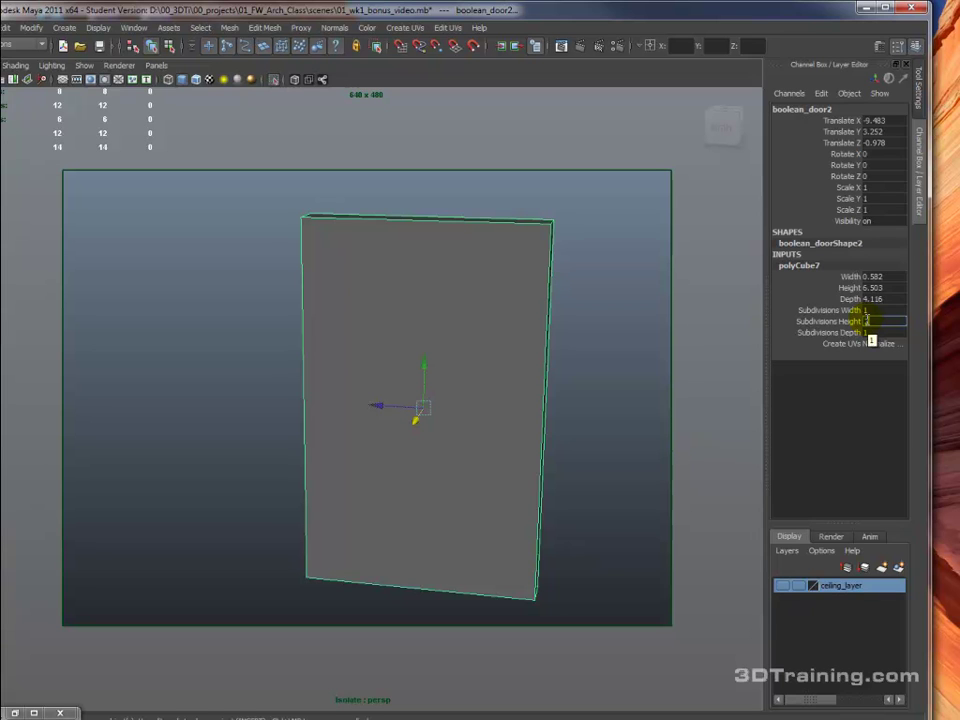
pyautogui.click(869, 331)
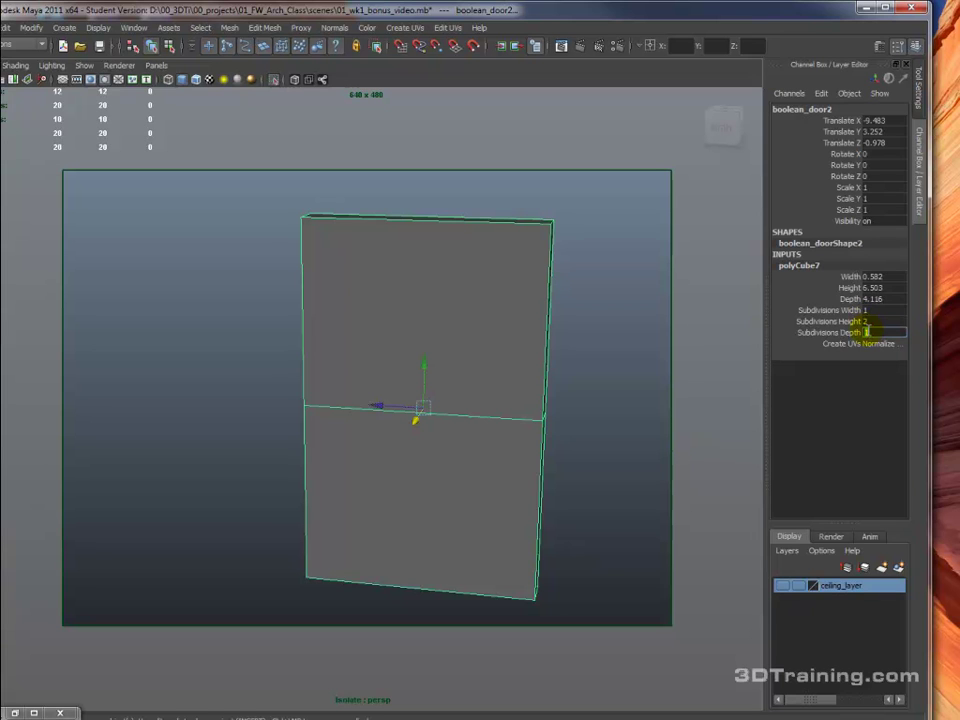
pyautogui.write('2')
pyautogui.press('Return')
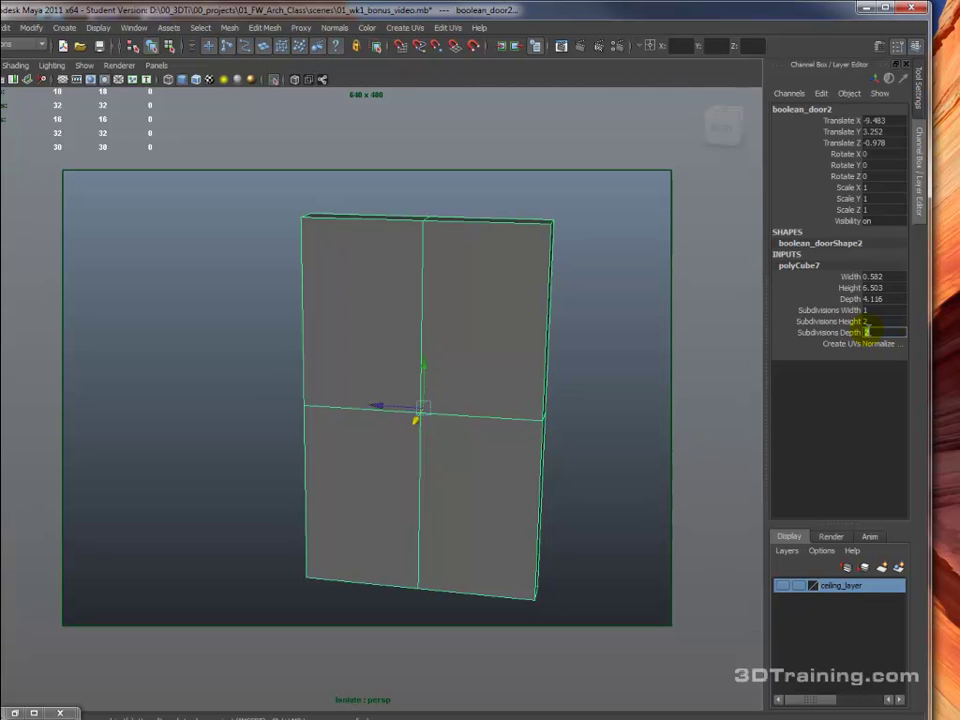
# - Try a grid of 3 height and 3 depth subdivisions on the door box
pyautogui.click(856, 322)
pyautogui.doubleClick(868, 321)
pyautogui.write('3')
pyautogui.click(874, 334)
pyautogui.write('3')
# - Try 4 height subdivisions with 5 and with 25 depth subdivisions, and restore both height and depth to 2
pyautogui.click(874, 321)
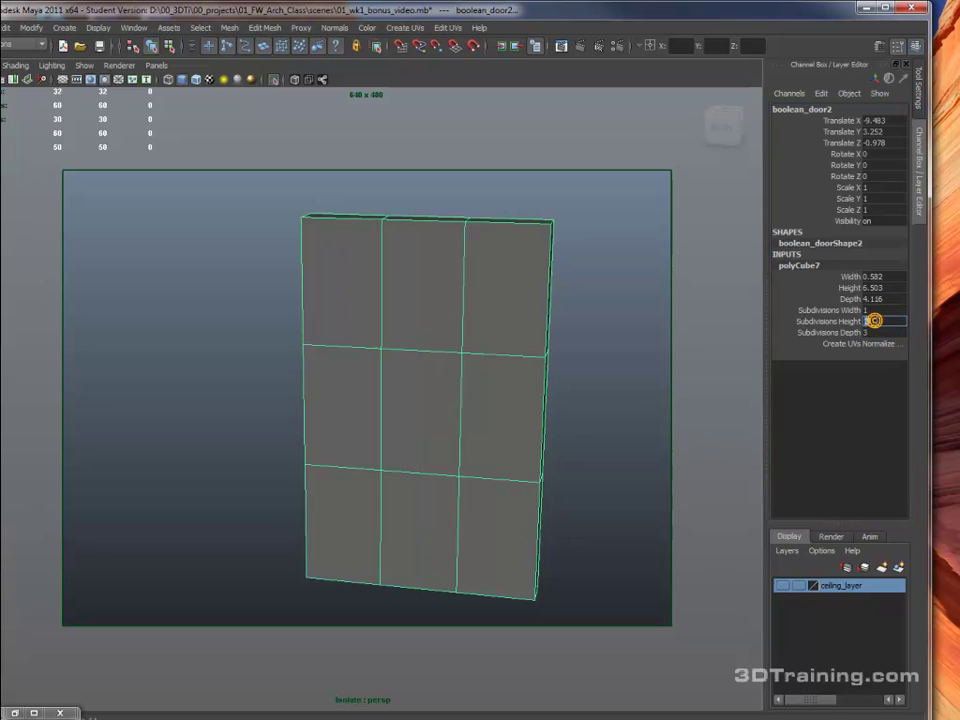
pyautogui.write('4')
pyautogui.click(873, 332)
pyautogui.write('5')
pyautogui.press('Return')
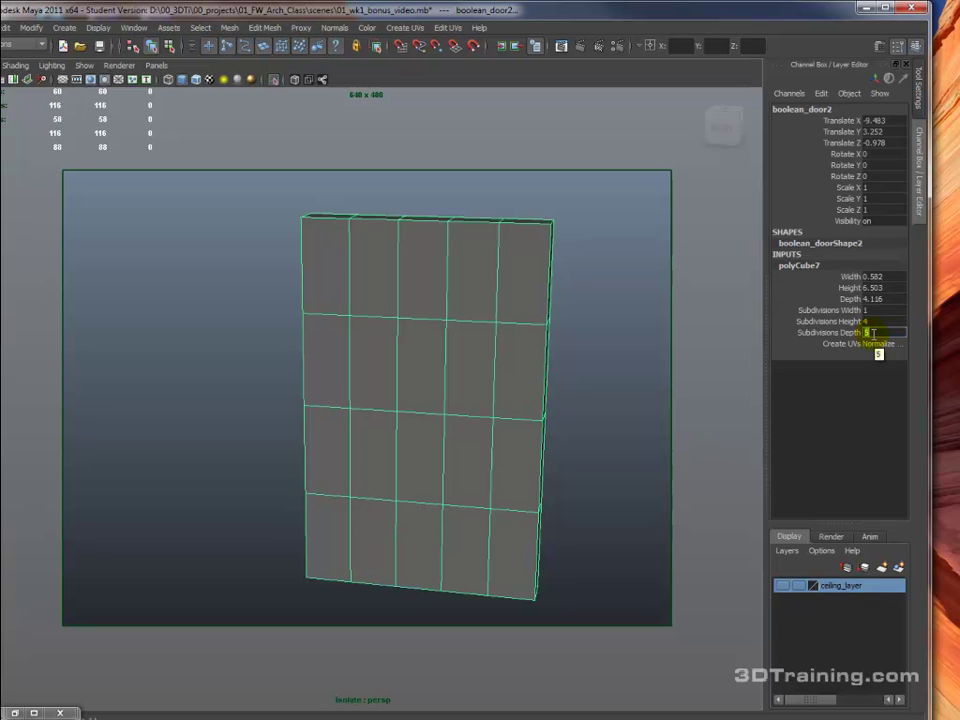
pyautogui.write('25')
pyautogui.press('Return')
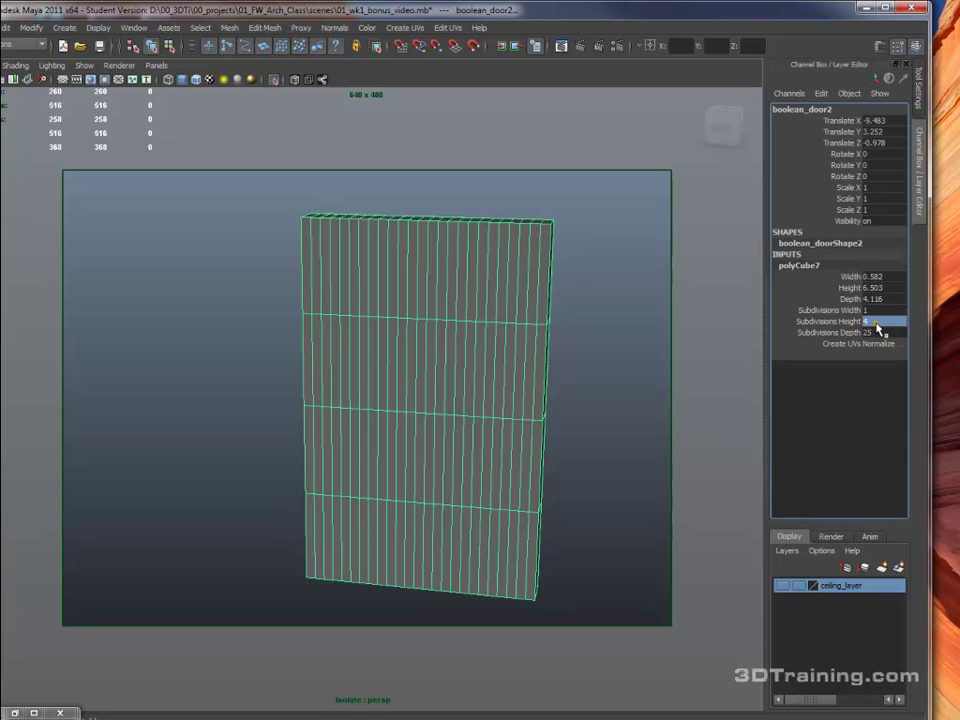
pyautogui.press('Return')
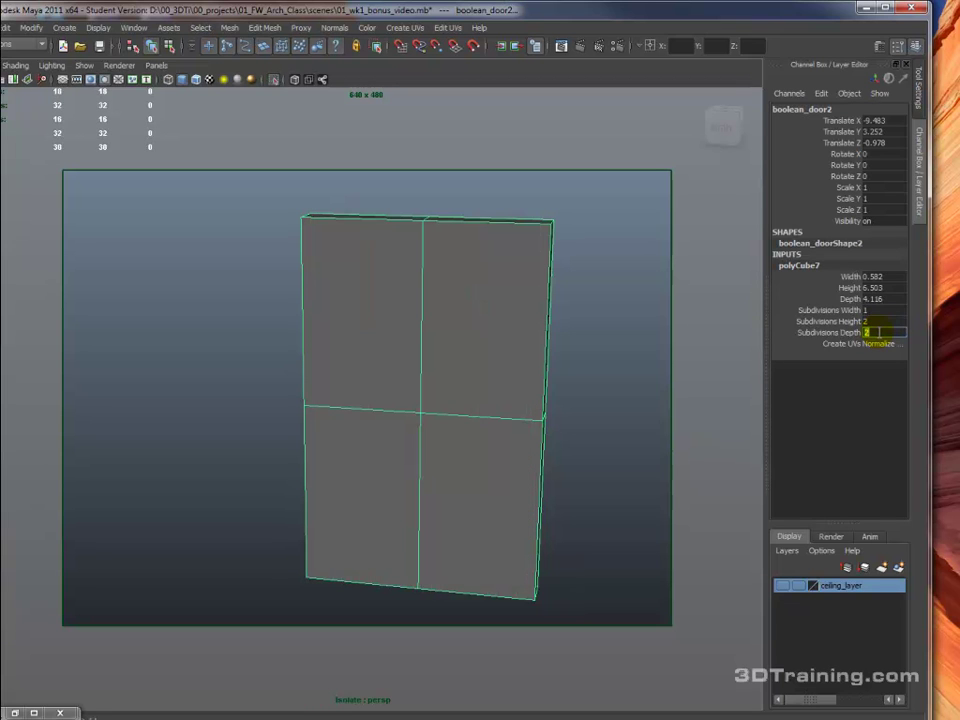
# - Switch the door box to face selection and box-select the faces around the point where the four panels meet
pyautogui.rightClick(452, 361)
pyautogui.click(454, 383)
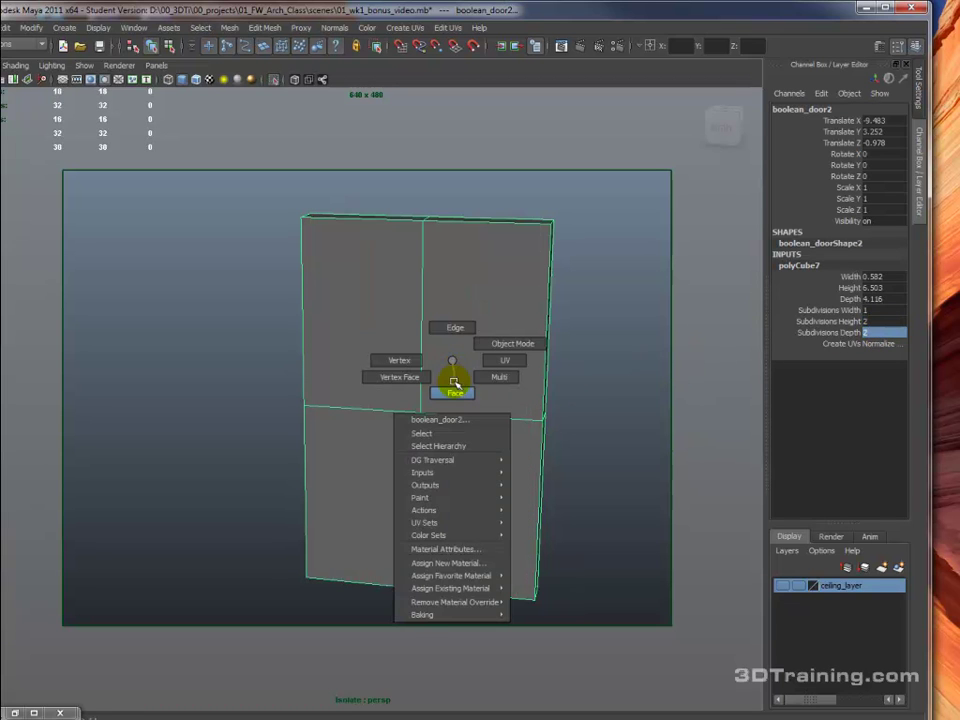
pyautogui.click(455, 392)
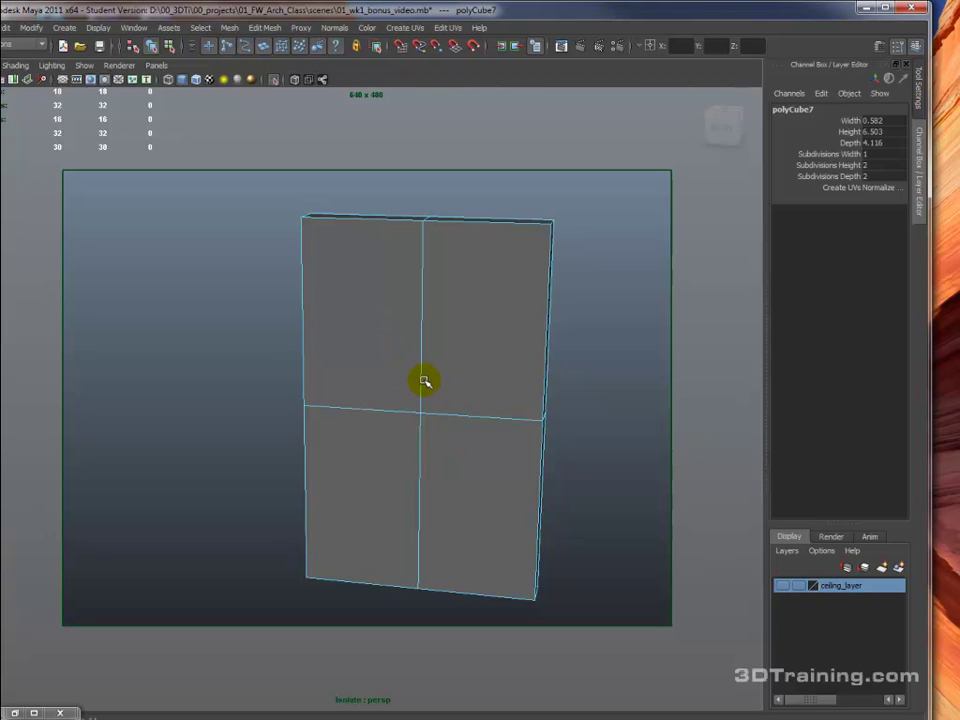
pyautogui.keyDown('alt'); pyautogui.moveTo(424, 381); pyautogui.dragTo(431, 379); pyautogui.keyUp('alt')
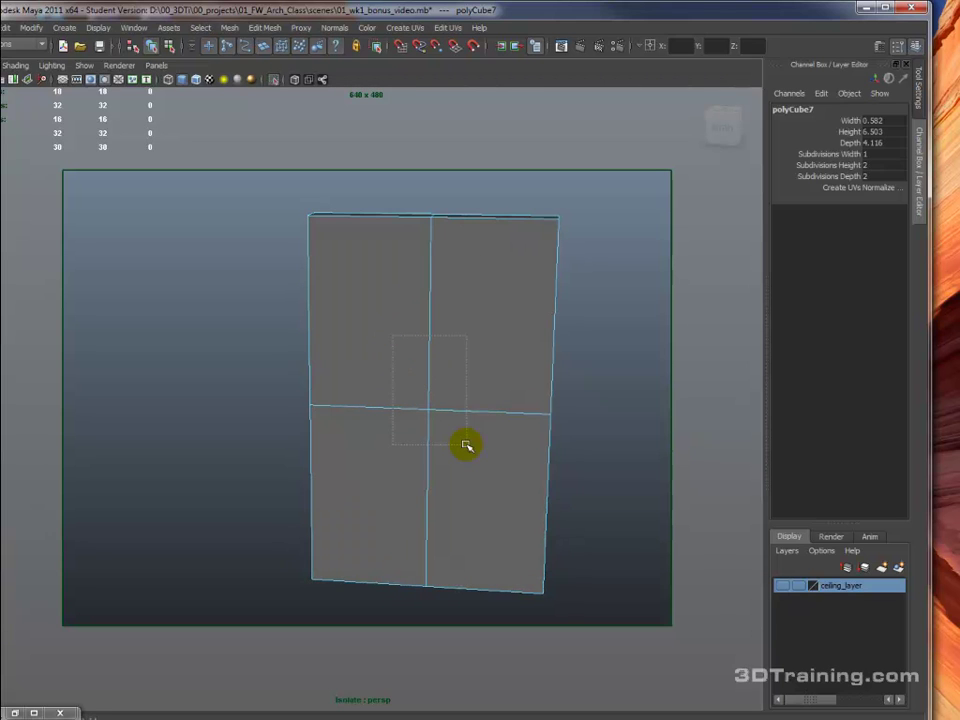
pyautogui.moveTo(466, 455); pyautogui.dragTo(466, 455)
# - Select the four front panel faces of the door one at a time
pyautogui.click(398, 340)
pyautogui.keyDown('shift'); pyautogui.click(484, 336); pyautogui.keyUp('shift')
pyautogui.keyDown('shift'); pyautogui.click(489, 439); pyautogui.keyUp('shift')
pyautogui.keyDown('shift'); pyautogui.click(407, 456); pyautogui.keyUp('shift')
# - Clear the face selection and box-select across the door's centre to take all front and back panel faces
pyautogui.keyDown('alt'); pyautogui.moveTo(407, 456); pyautogui.dragTo(420, 400); pyautogui.keyUp('alt')
pyautogui.click(295, 437)
pyautogui.moveTo(400, 321); pyautogui.dragTo(482, 482)
# - Extrude the selected front and back panel faces of the door and scale the new faces to about 0.85
pyautogui.moveTo(449, 491)
pyautogui.keyDown('alt'); pyautogui.mouseDown()
pyautogui.moveTo(473, 494)
pyautogui.moveTo(469, 538)
pyautogui.moveTo(394, 480)
pyautogui.moveTo(257, 456)
pyautogui.moveTo(345, 410)
pyautogui.moveTo(429, 486)
pyautogui.moveTo(456, 486)
pyautogui.mouseUp(); pyautogui.keyUp('alt')
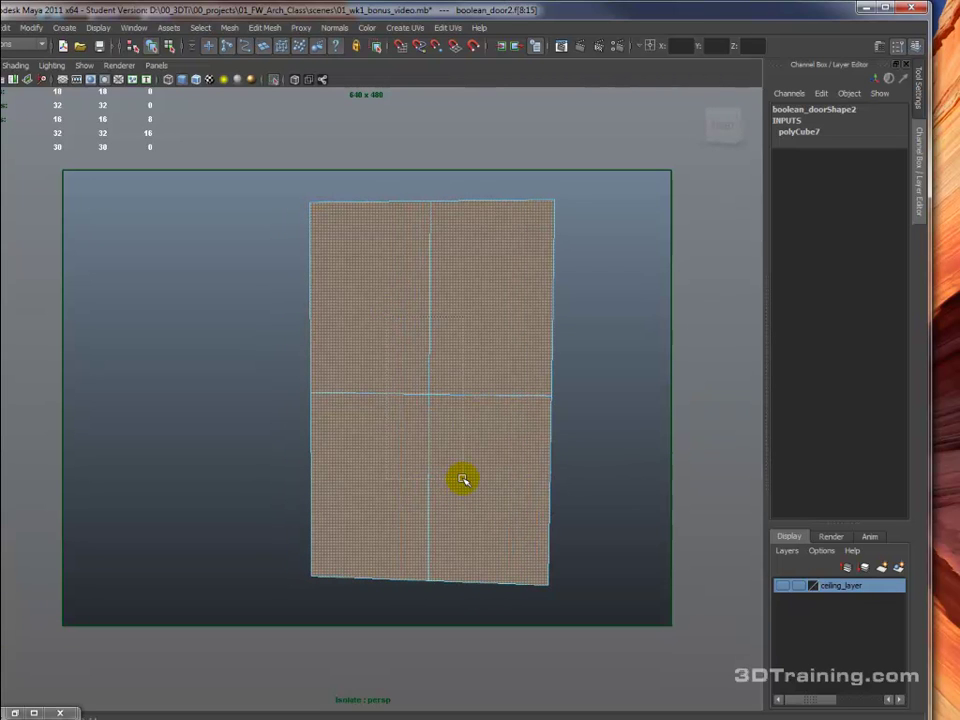
pyautogui.keyDown('alt'); pyautogui.moveTo(557, 452); pyautogui.dragTo(534, 454); pyautogui.keyUp('alt')
pyautogui.click(265, 27)
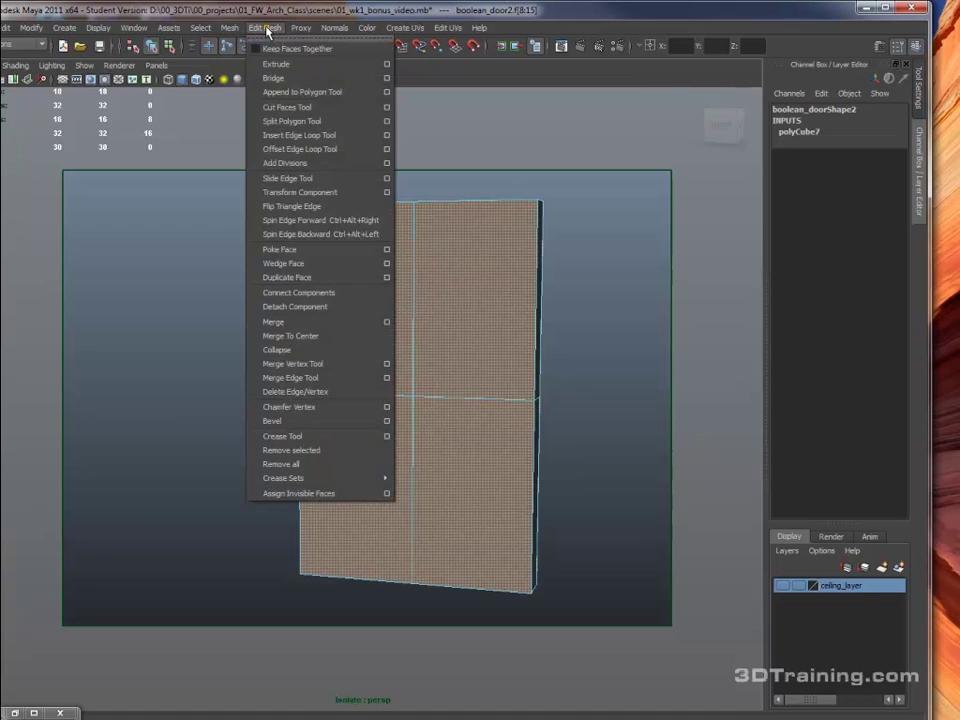
pyautogui.click(280, 66)
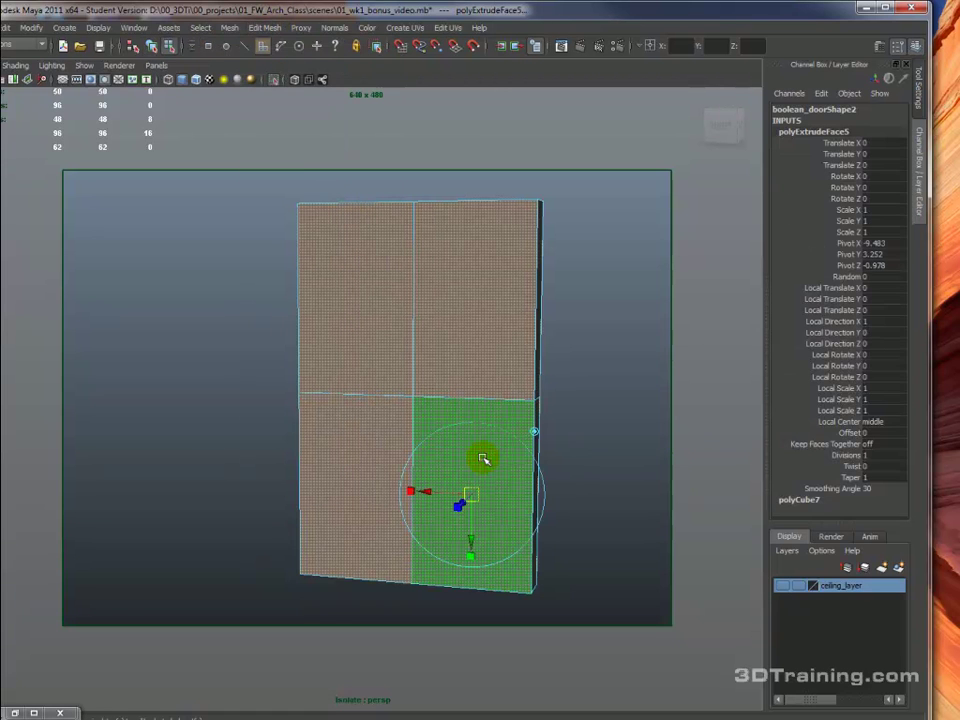
pyautogui.moveTo(480, 497); pyautogui.dragTo(504, 489)
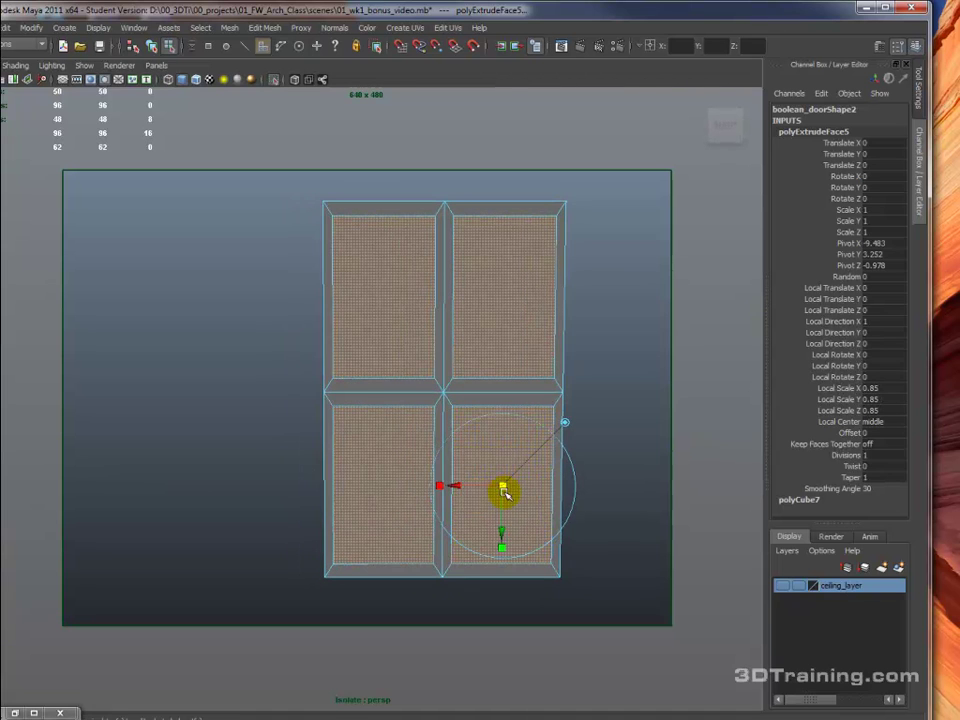
pyautogui.moveTo(448, 476); pyautogui.dragTo(438, 475)
pyautogui.keyDown('alt'); pyautogui.moveTo(564, 436); pyautogui.dragTo(403, 392); pyautogui.keyUp('alt')
# - Extrude the panel faces again, recessing them by about 0.123 and scaling them to about 0.786 in X and 0.848 in Y
pyautogui.click(264, 27)
pyautogui.click(281, 65)
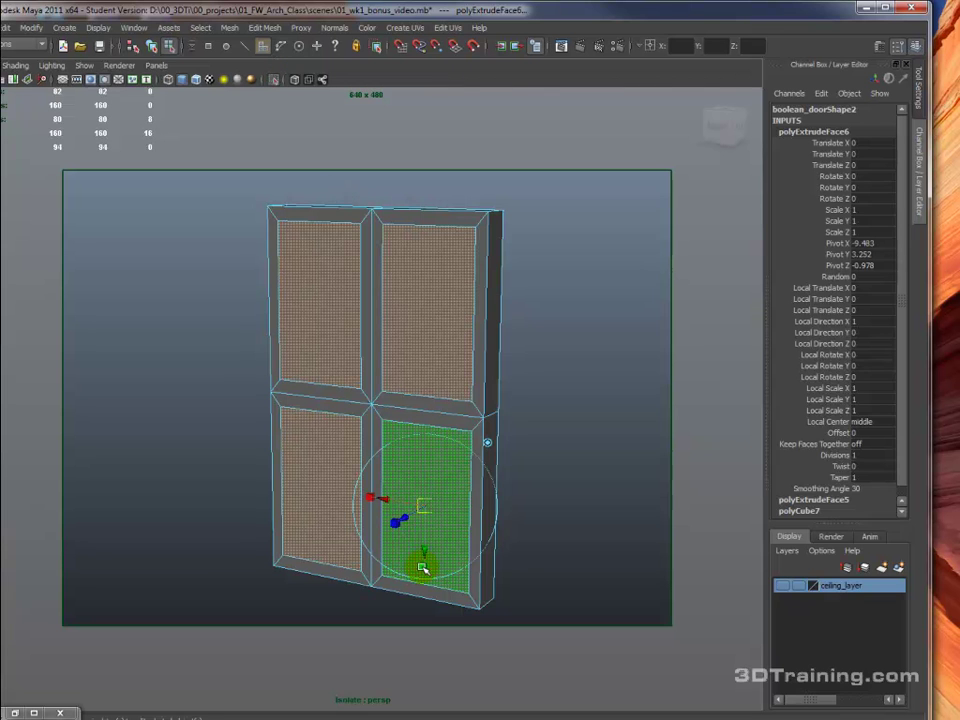
pyautogui.moveTo(424, 510); pyautogui.dragTo(401, 499)
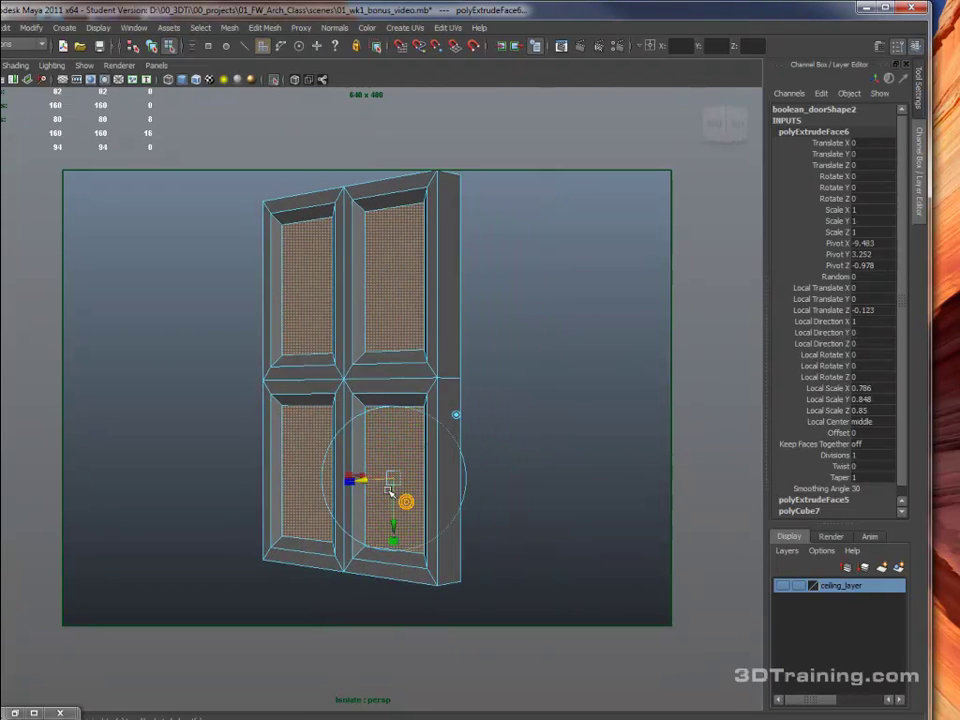
pyautogui.keyDown('alt'); pyautogui.moveTo(362, 446); pyautogui.dragTo(375, 525, button='middle'); pyautogui.keyUp('alt')
pyautogui.scroll(5, 379, 497)
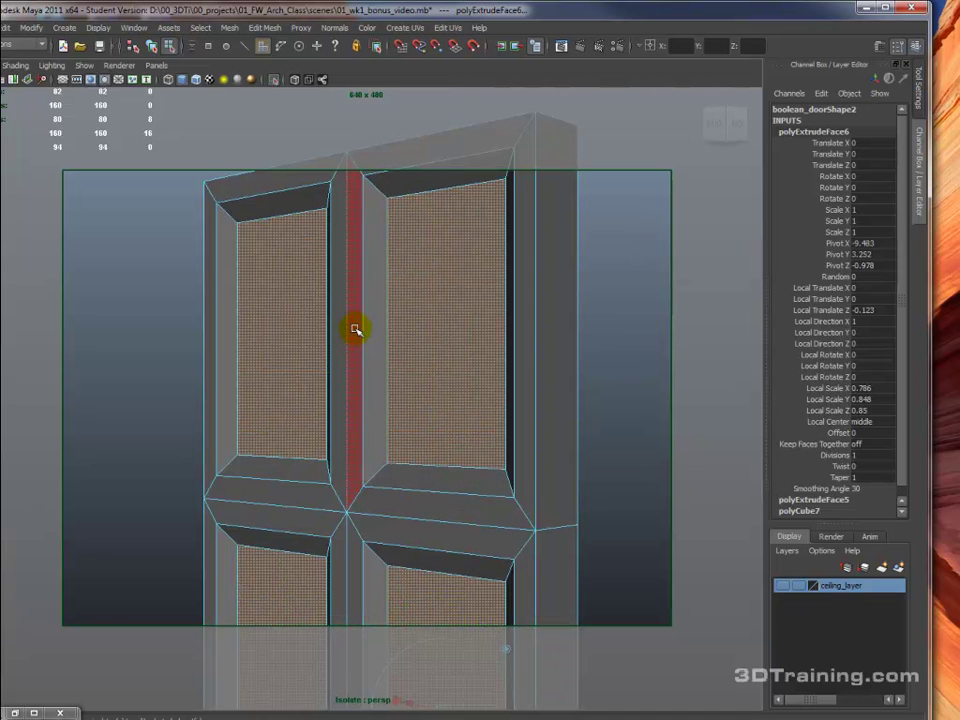
pyautogui.click(450, 346)
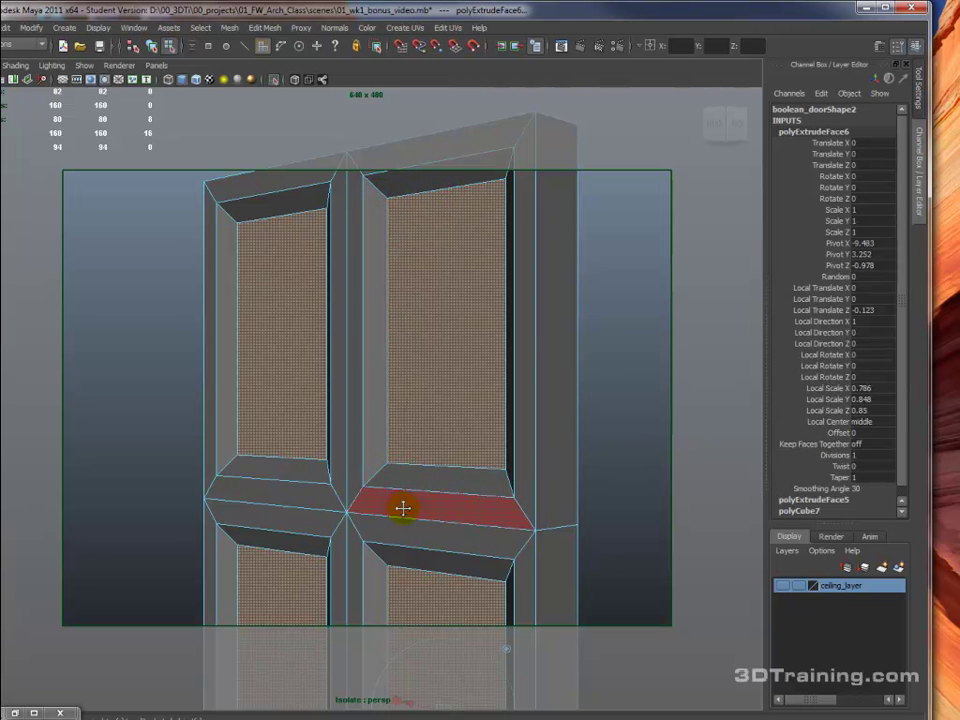
pyautogui.scroll(-5, 403, 520)
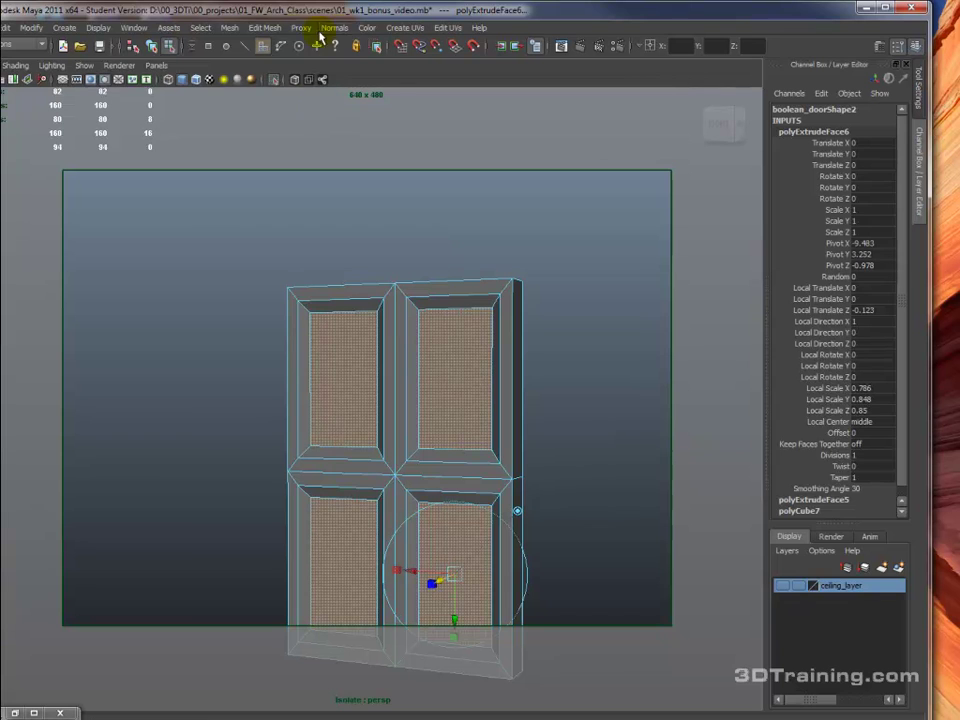
# - Bevel the recessed panel faces with a fractional width of 0.5 and 3 segments
pyautogui.click(278, 31)
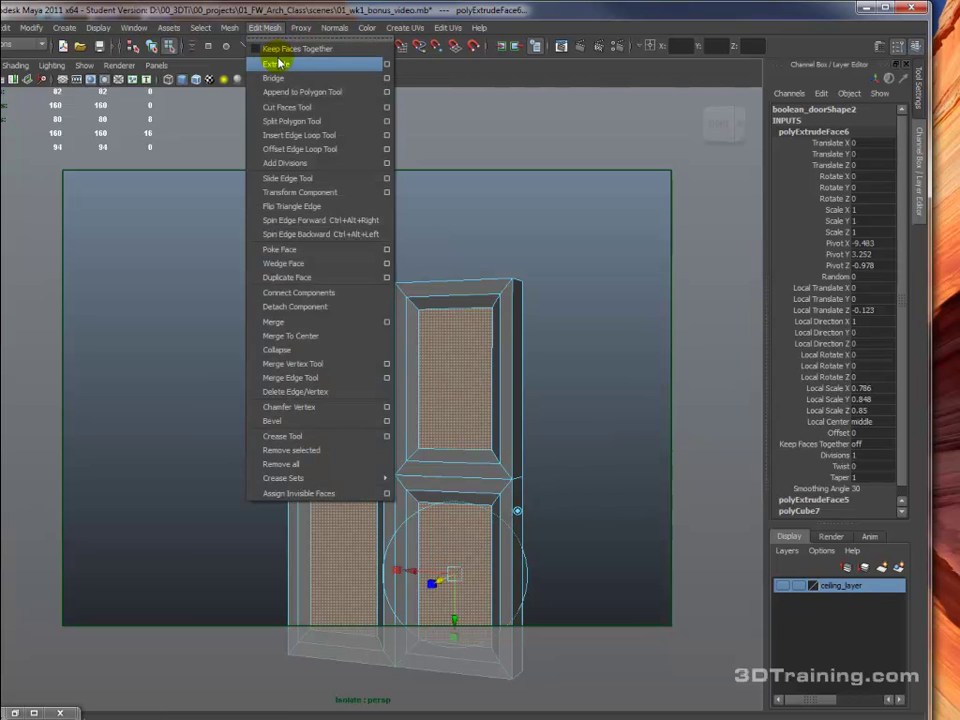
pyautogui.click(387, 421)
pyautogui.moveTo(873, 316); pyautogui.dragTo(263, 196)
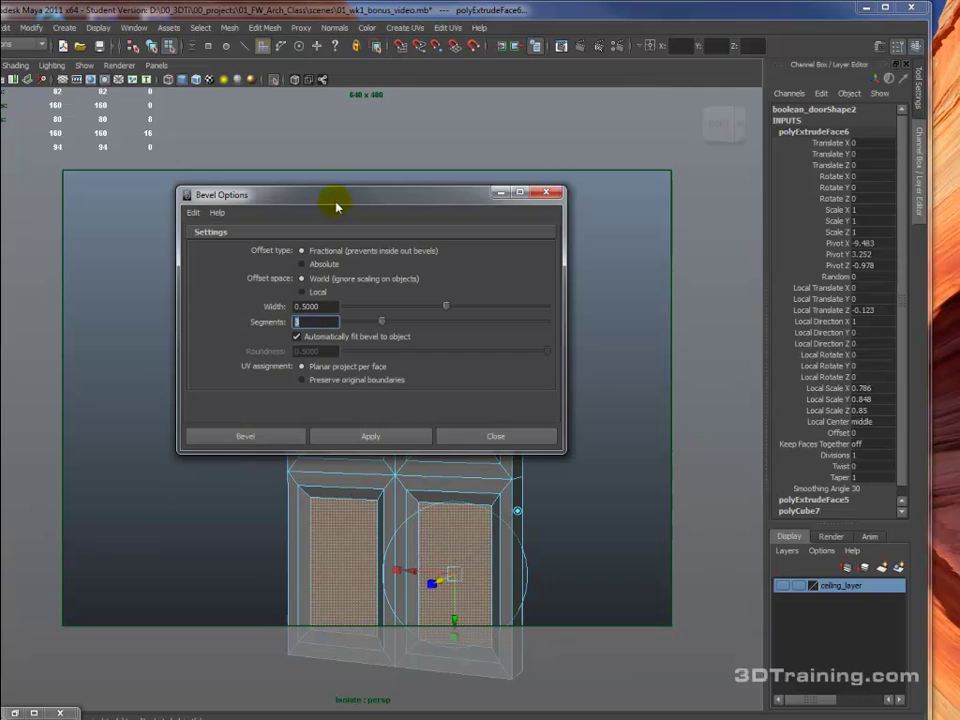
pyautogui.moveTo(336, 200); pyautogui.dragTo(285, 167)
pyautogui.click(224, 403)
pyautogui.keyDown('alt'); pyautogui.moveTo(557, 426); pyautogui.dragTo(501, 444); pyautogui.keyUp('alt')
pyautogui.scroll(4, 553, 446)
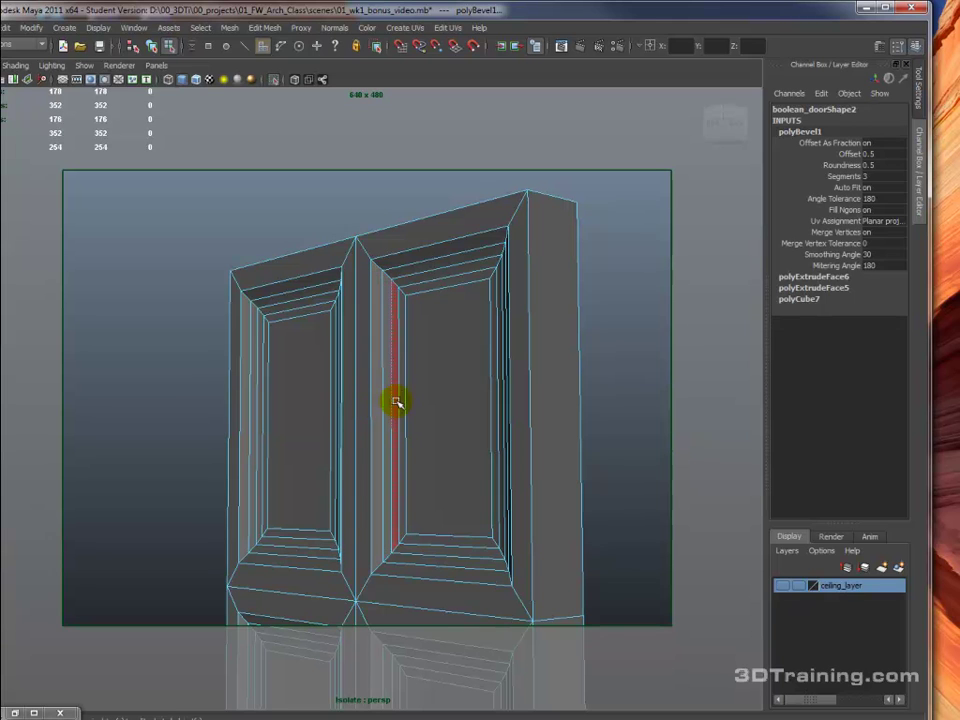
# - Select the innermost faces of all four door panels, on both the front and the back
pyautogui.keyDown('alt'); pyautogui.moveTo(395, 409); pyautogui.dragTo(477, 430); pyautogui.keyUp('alt')
pyautogui.keyDown('alt'); pyautogui.moveTo(484, 434); pyautogui.dragTo(424, 390, button='middle'); pyautogui.keyUp('alt')
pyautogui.click(507, 378)
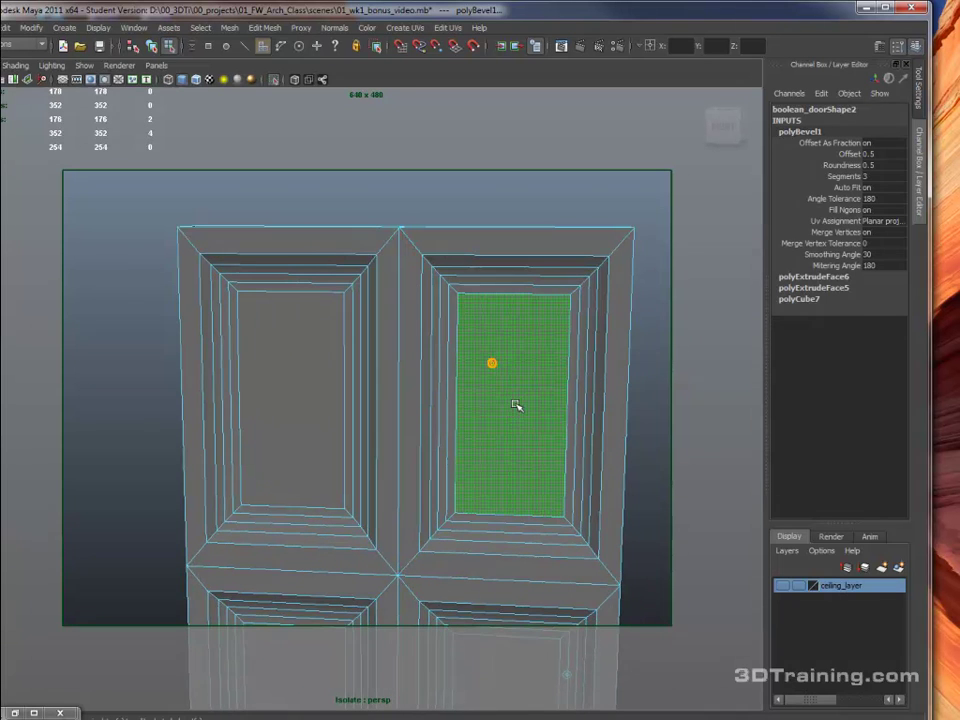
pyautogui.keyDown('shift'); pyautogui.click(266, 375); pyautogui.keyUp('shift')
pyautogui.keyDown('alt'); pyautogui.moveTo(350, 640); pyautogui.dragTo(358, 504, button='middle'); pyautogui.keyUp('alt')
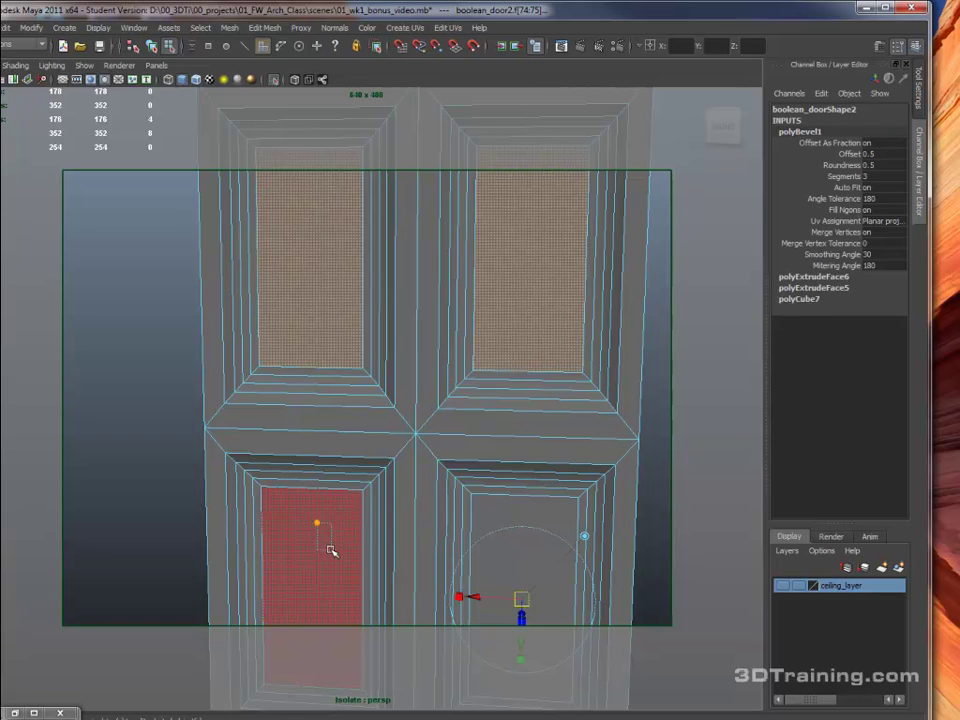
pyautogui.click(527, 547)
pyautogui.scroll(-3, 520, 510)
pyautogui.click(446, 325)
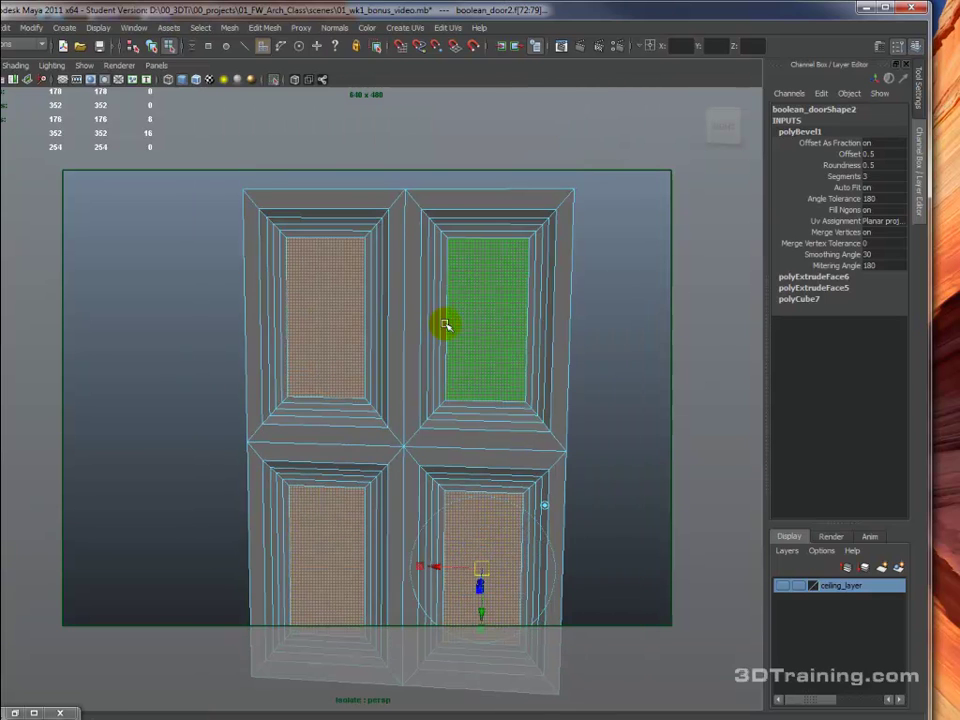
# - Extrude the innermost panel faces and scale them to about 0.763 in X and 0.867 in Y
pyautogui.click(264, 27)
pyautogui.click(282, 62)
pyautogui.keyDown('alt'); pyautogui.moveTo(492, 509); pyautogui.dragTo(398, 514); pyautogui.keyUp('alt')
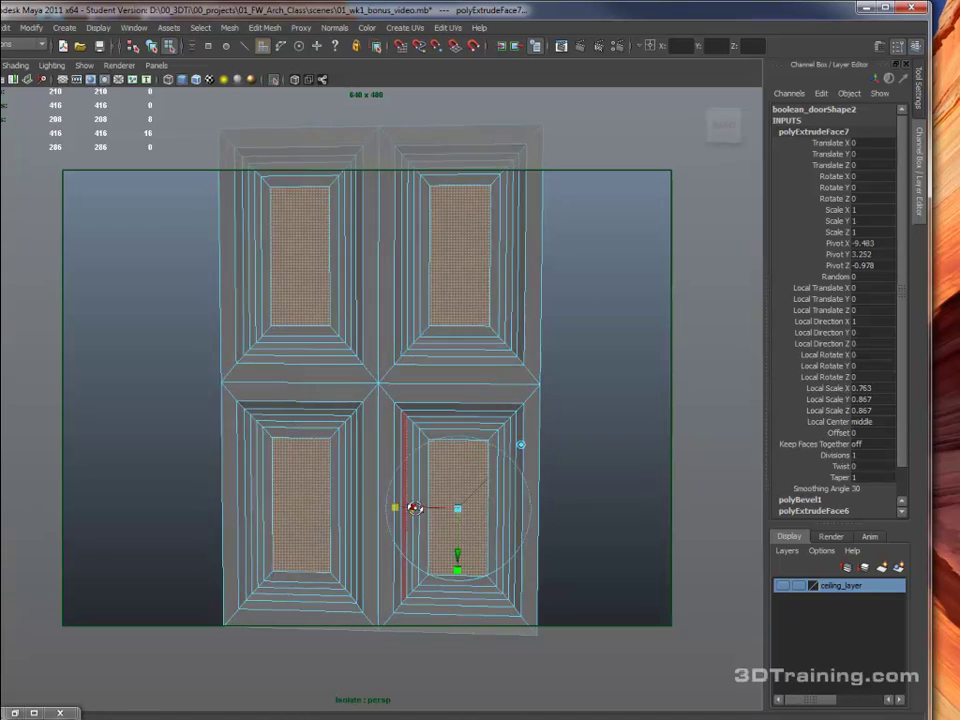
pyautogui.scroll(3, 428, 491)
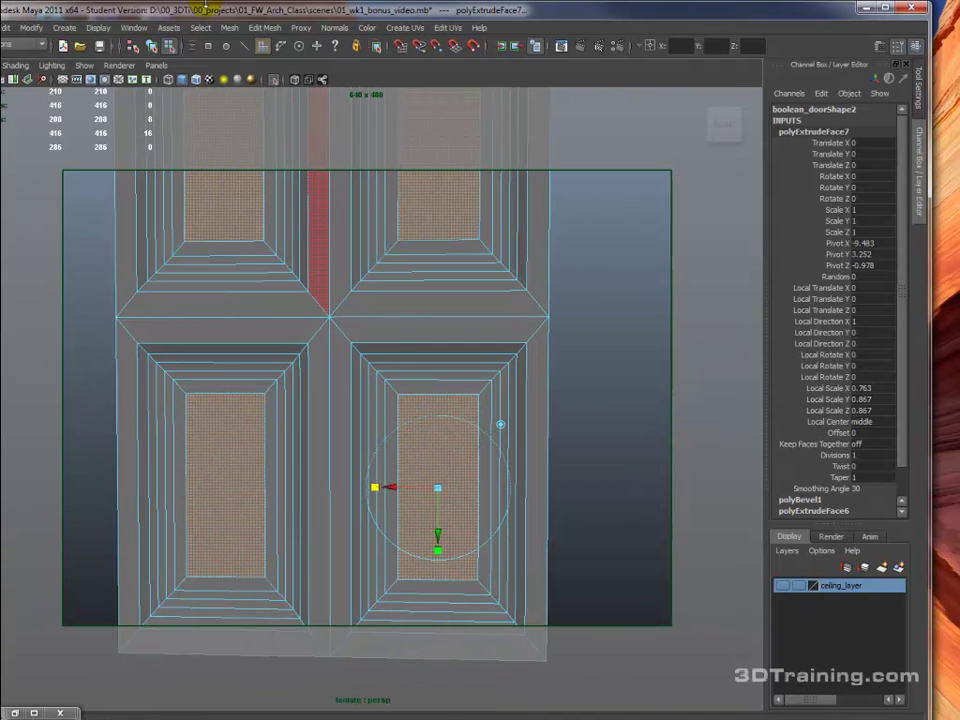
# - Extrude the panel faces again, raising them by about 0.121 and scaling them to about 0.712 in X and 0.85 in Y
pyautogui.click(248, 31)
pyautogui.click(285, 62)
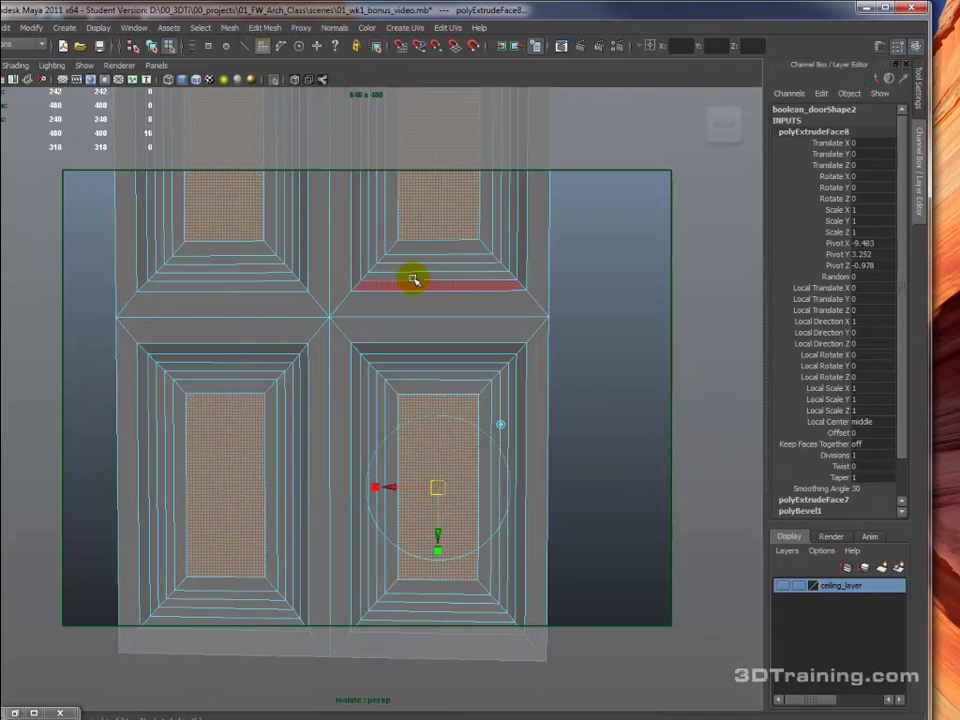
pyautogui.moveTo(444, 487); pyautogui.dragTo(384, 487)
pyautogui.keyDown('alt'); pyautogui.moveTo(456, 467); pyautogui.dragTo(407, 467); pyautogui.keyUp('alt')
pyautogui.moveTo(326, 510)
pyautogui.mouseDown()
pyautogui.moveTo(332, 505)
pyautogui.moveTo(317, 506)
pyautogui.mouseUp()
pyautogui.moveTo(231, 506); pyautogui.dragTo(236, 504)
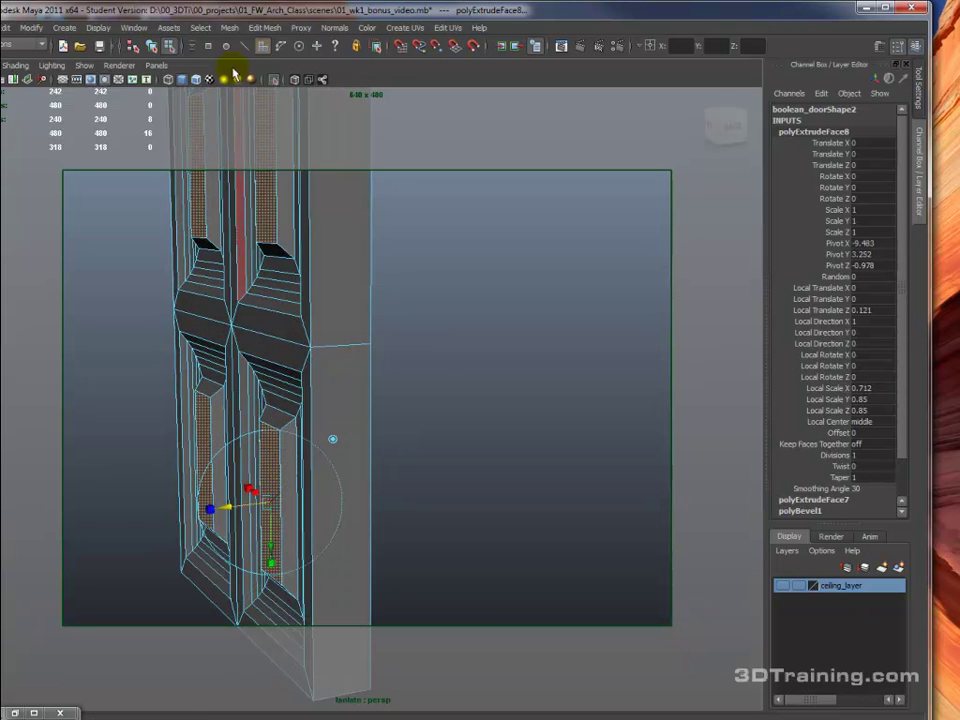
# - Bevel the raised panel faces with the current bevel settings and clear the selection
pyautogui.click(282, 28)
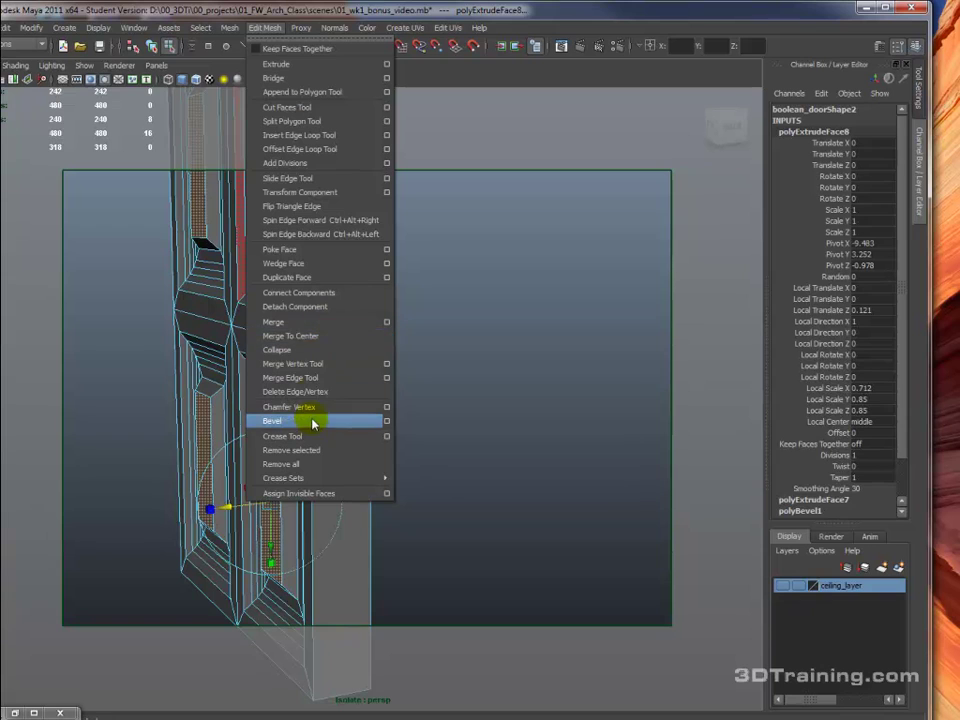
pyautogui.click(311, 424)
pyautogui.keyDown('alt'); pyautogui.moveTo(300, 489); pyautogui.dragTo(434, 471); pyautogui.keyUp('alt')
pyautogui.click(521, 446)
# - Select the small centre faces of the four beveled panels and check the selection on the door's back side
pyautogui.keyDown('alt'); pyautogui.moveTo(492, 455); pyautogui.dragTo(422, 455); pyautogui.keyUp('alt')
pyautogui.click(418, 440)
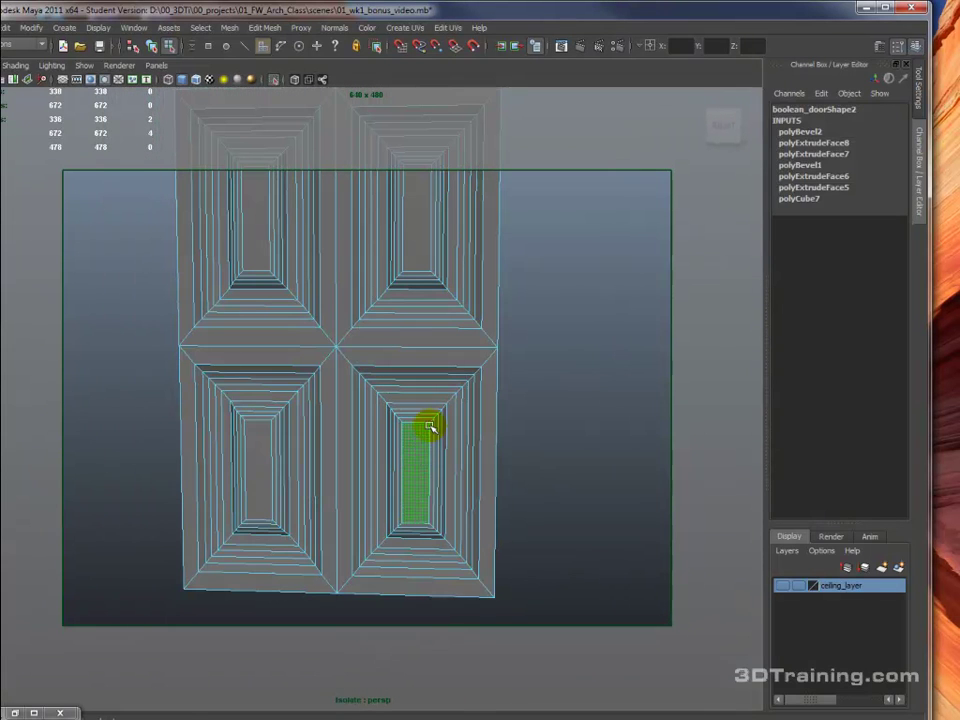
pyautogui.keyDown('shift'); pyautogui.click(409, 209); pyautogui.keyUp('shift')
pyautogui.keyDown('shift'); pyautogui.click(260, 218); pyautogui.keyUp('shift')
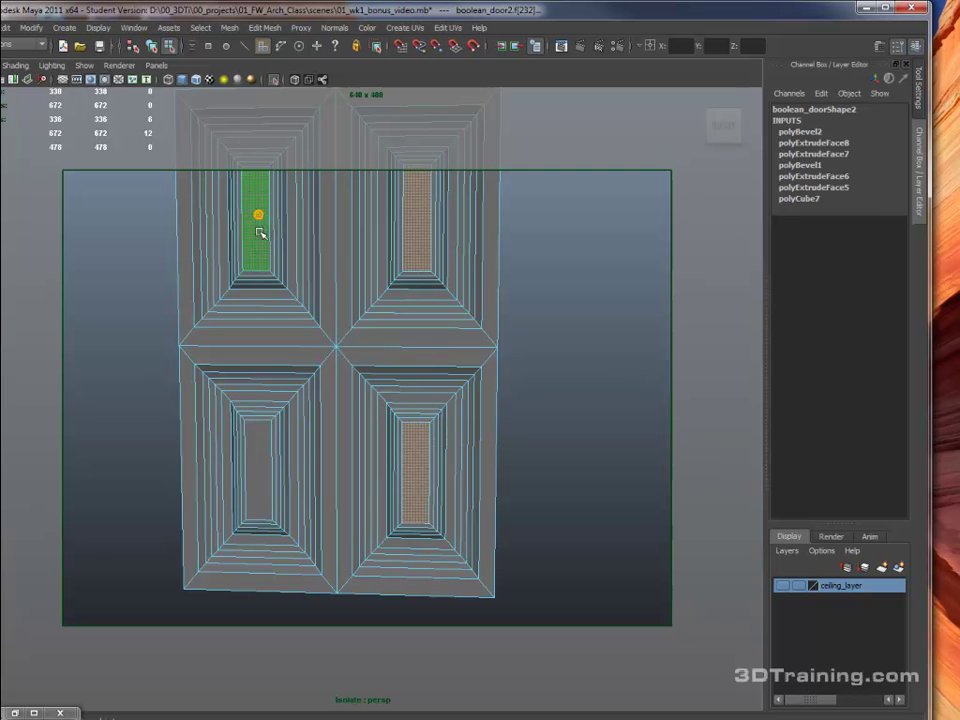
pyautogui.keyDown('shift'); pyautogui.click(262, 460); pyautogui.keyUp('shift')
pyautogui.keyDown('alt'); pyautogui.moveTo(418, 424); pyautogui.dragTo(114, 429); pyautogui.keyUp('alt')
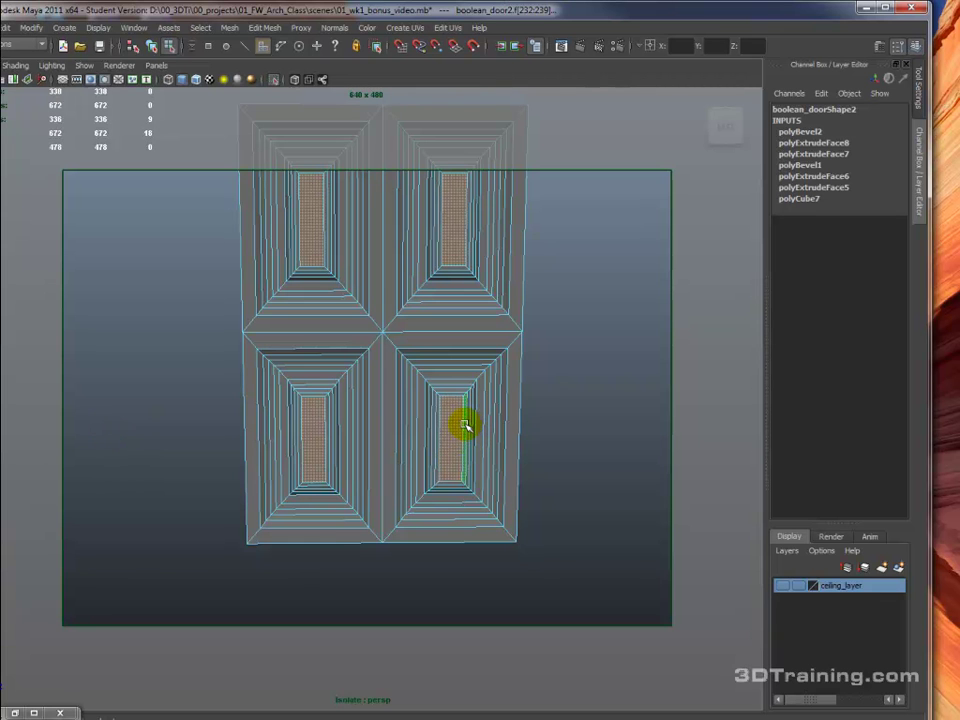
pyautogui.keyDown('alt'); pyautogui.moveTo(347, 428); pyautogui.dragTo(615, 427); pyautogui.keyUp('alt')
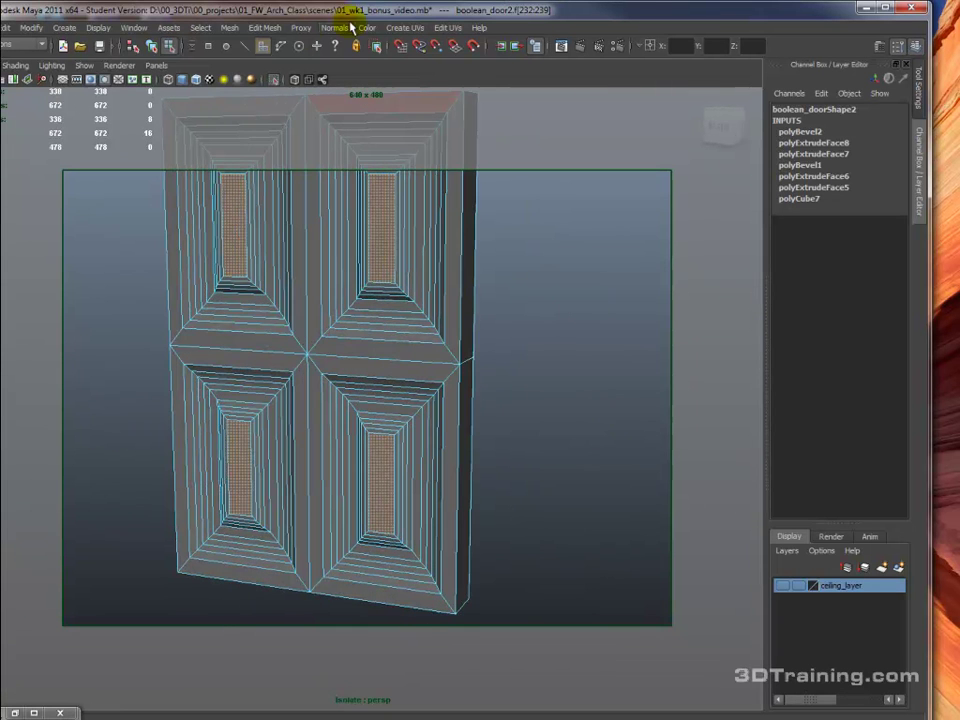
# - Extrude the small centre faces and recess them by about 0.115
pyautogui.click(265, 28)
pyautogui.click(267, 60)
pyautogui.keyDown('alt'); pyautogui.moveTo(400, 470); pyautogui.dragTo(416, 438); pyautogui.keyUp('alt')
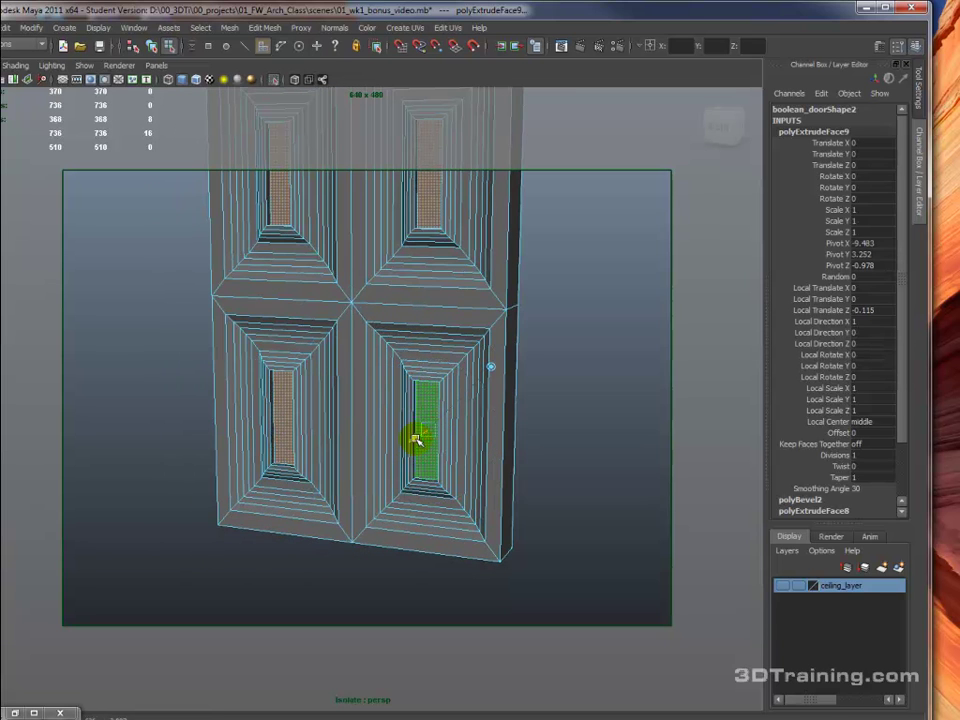
pyautogui.scroll(6, 417, 439)
pyautogui.keyDown('alt'); pyautogui.moveTo(476, 444); pyautogui.dragTo(422, 433); pyautogui.keyUp('alt')
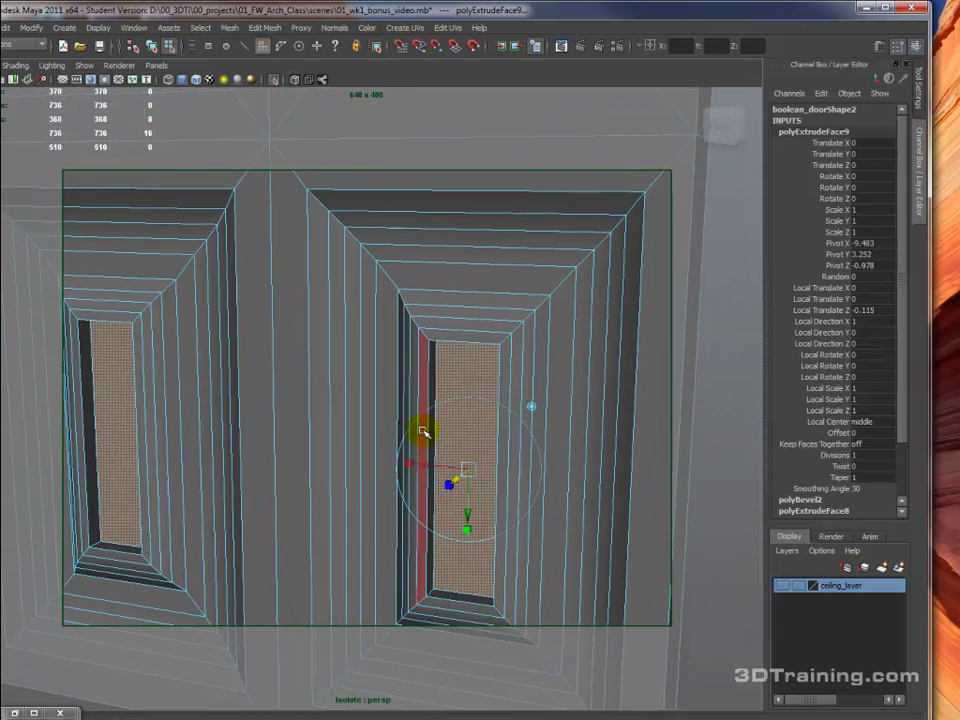
# - Bevel the recessed centre faces of the panels with the current bevel settings
pyautogui.click(265, 27)
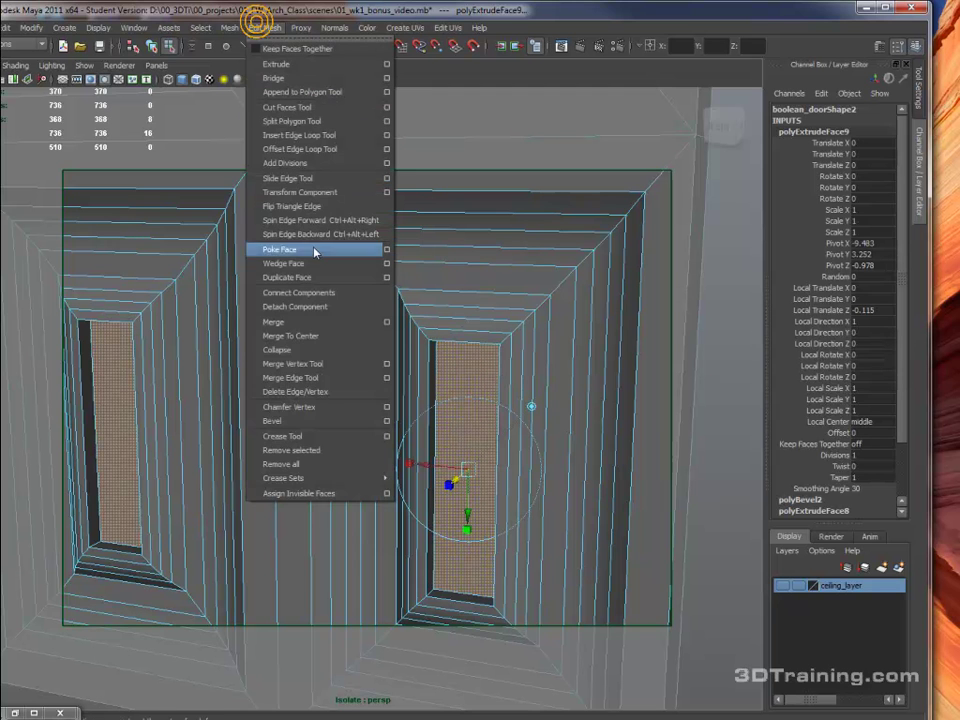
pyautogui.click(330, 421)
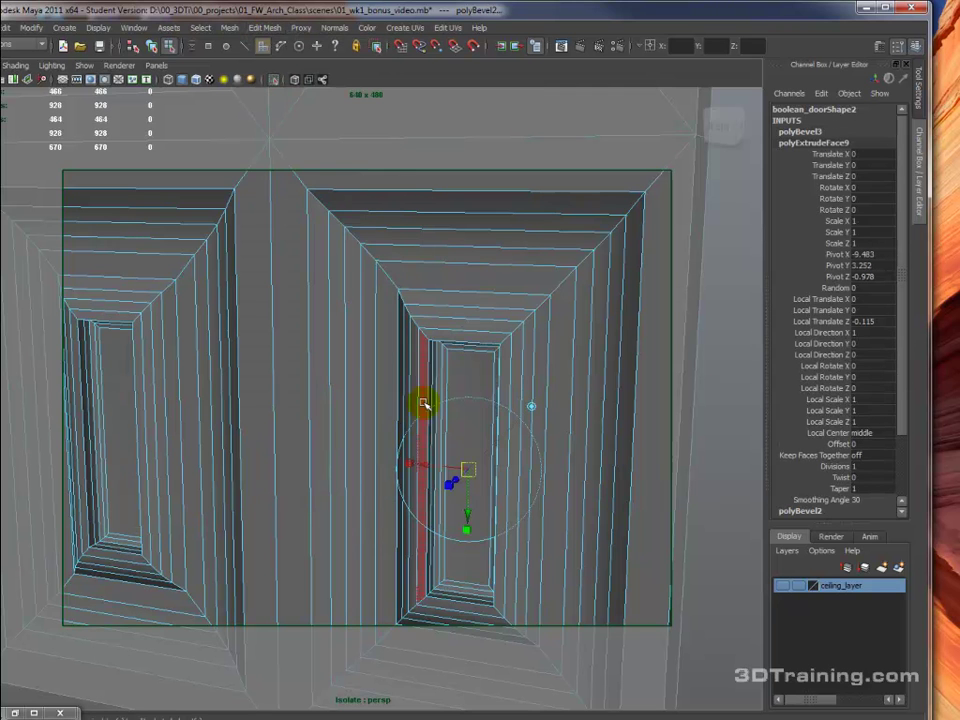
pyautogui.keyDown('alt'); pyautogui.moveTo(422, 401); pyautogui.dragTo(440, 366); pyautogui.keyUp('alt')
pyautogui.scroll(-5, 390, 340)
# - Return the door to object mode and turn off its isolated display to bring back the whole room
pyautogui.moveTo(381, 317); pyautogui.dragTo(448, 298, button='right')
pyautogui.scroll(-5, 503, 318)
pyautogui.scroll(4, 486, 322)
pyautogui.keyDown('alt'); pyautogui.moveTo(476, 321); pyautogui.dragTo(506, 338); pyautogui.keyUp('alt')
pyautogui.keyDown('alt'); pyautogui.moveTo(506, 338); pyautogui.dragTo(511, 381, button='middle'); pyautogui.keyUp('alt')
pyautogui.keyDown('alt'); pyautogui.moveTo(511, 381); pyautogui.dragTo(519, 369); pyautogui.keyUp('alt')
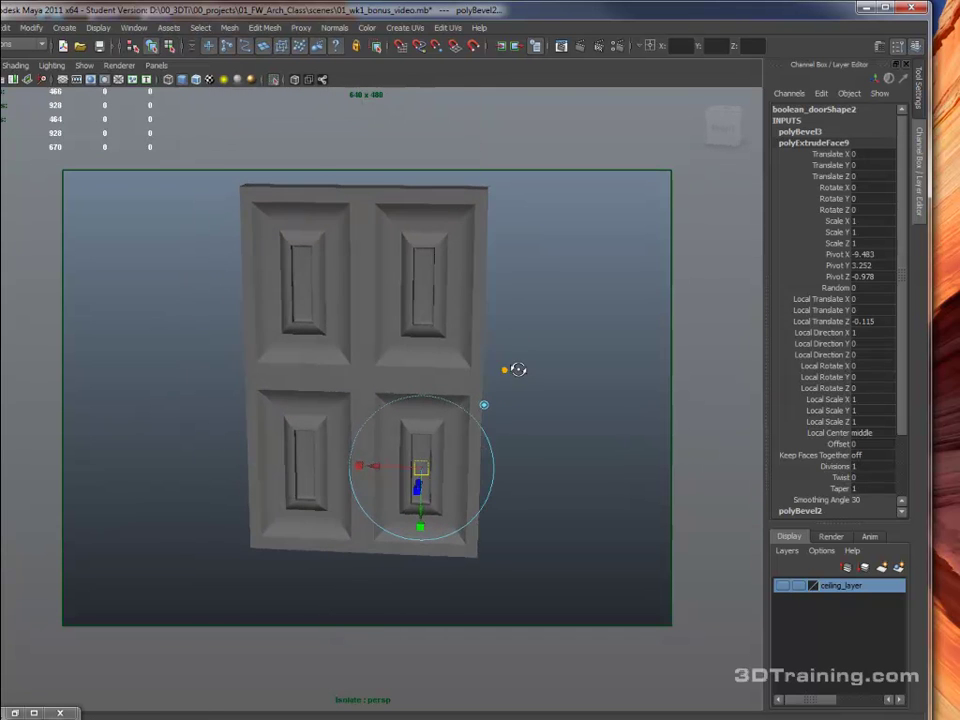
pyautogui.click(275, 80)
# - Compare the two doors in the room's wall, selecting each in turn, and clear the selection
pyautogui.keyDown('alt'); pyautogui.moveTo(336, 328); pyautogui.dragTo(403, 336); pyautogui.keyUp('alt')
pyautogui.moveTo(403, 336)
pyautogui.keyDown('alt'); pyautogui.mouseDown(button='right')
pyautogui.moveTo(343, 343)
pyautogui.moveTo(400, 350)
pyautogui.mouseUp(button='right'); pyautogui.keyUp('alt')
pyautogui.scroll(3, 398, 334)
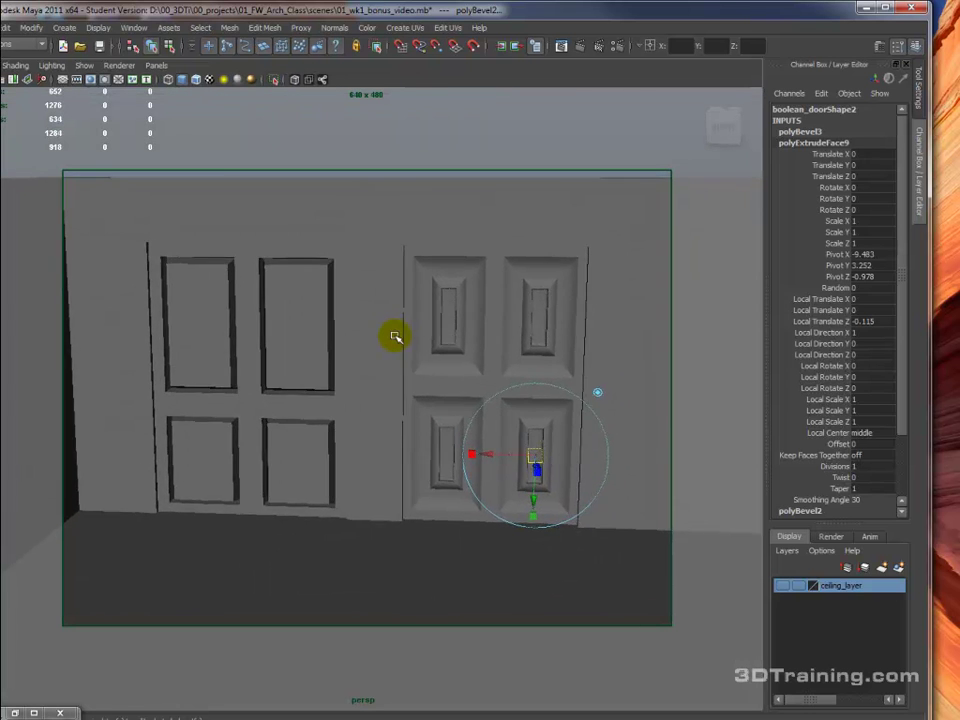
pyautogui.moveTo(394, 344)
pyautogui.keyDown('alt'); pyautogui.mouseDown(button='middle')
pyautogui.moveTo(409, 349)
pyautogui.moveTo(397, 359)
pyautogui.mouseUp(button='middle'); pyautogui.keyUp('alt')
pyautogui.click(176, 356)
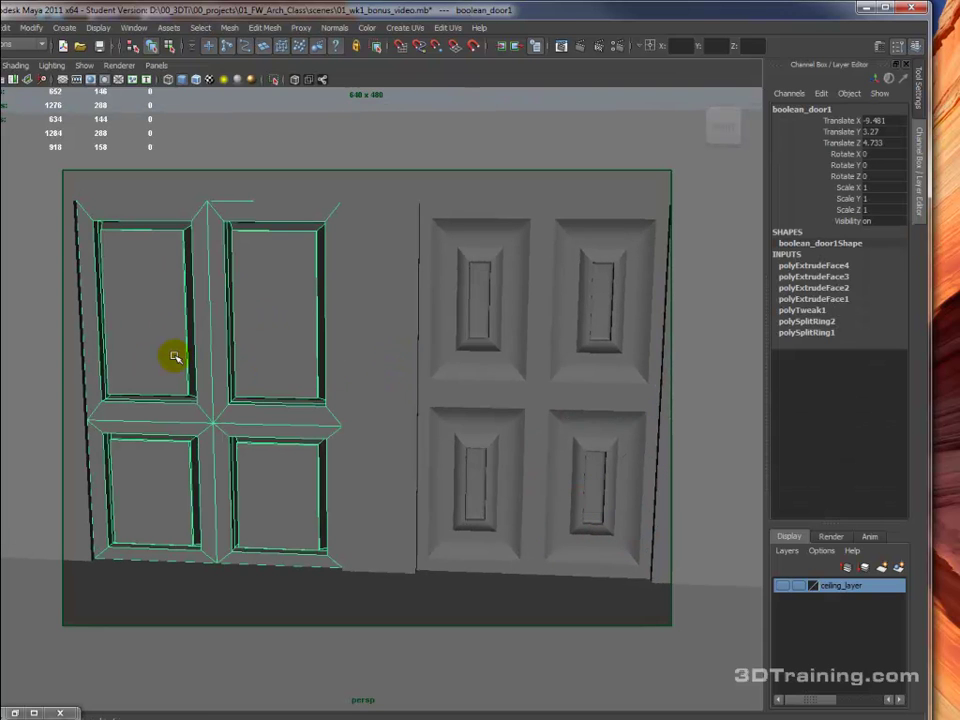
pyautogui.click(489, 369)
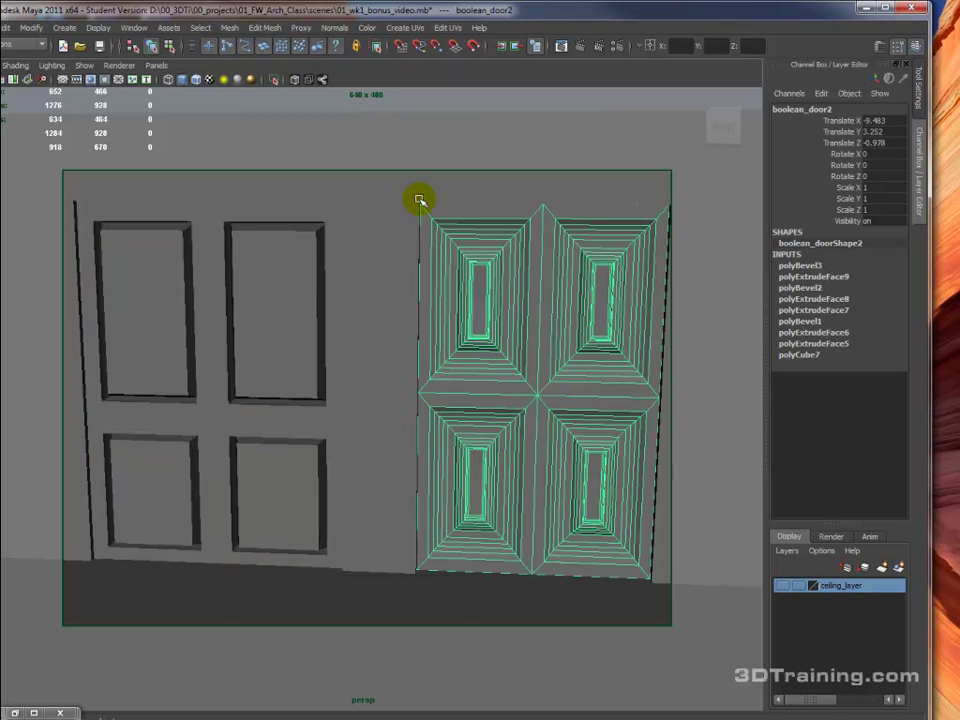
pyautogui.click(444, 104)
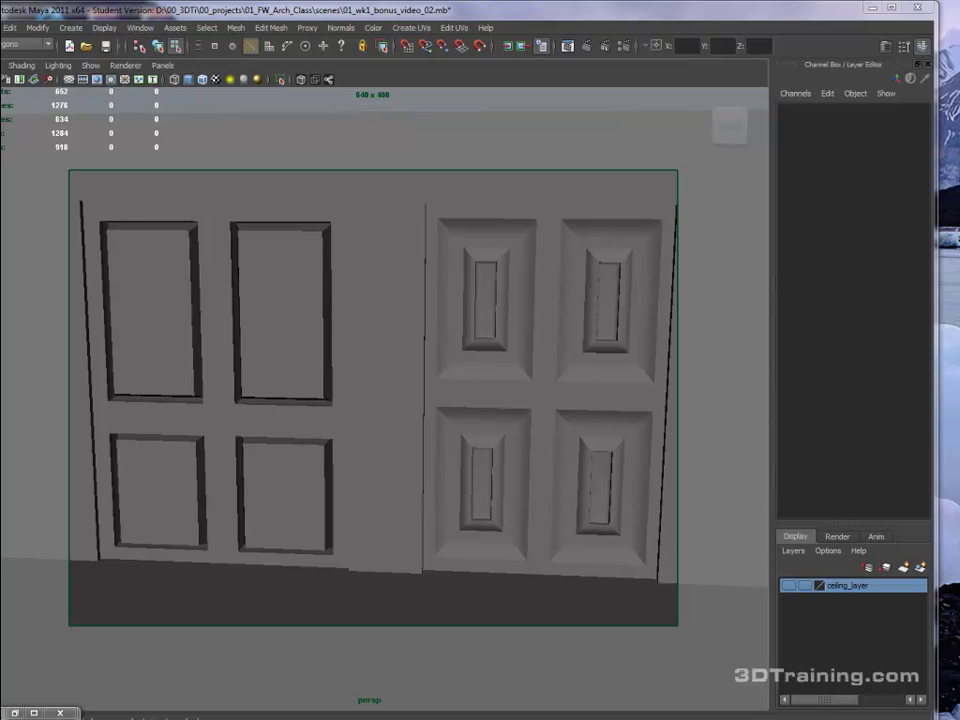
# - Start the Insert Edge Loop Tool with its settings open and reset the tool to its defaults
pyautogui.click(268, 27)
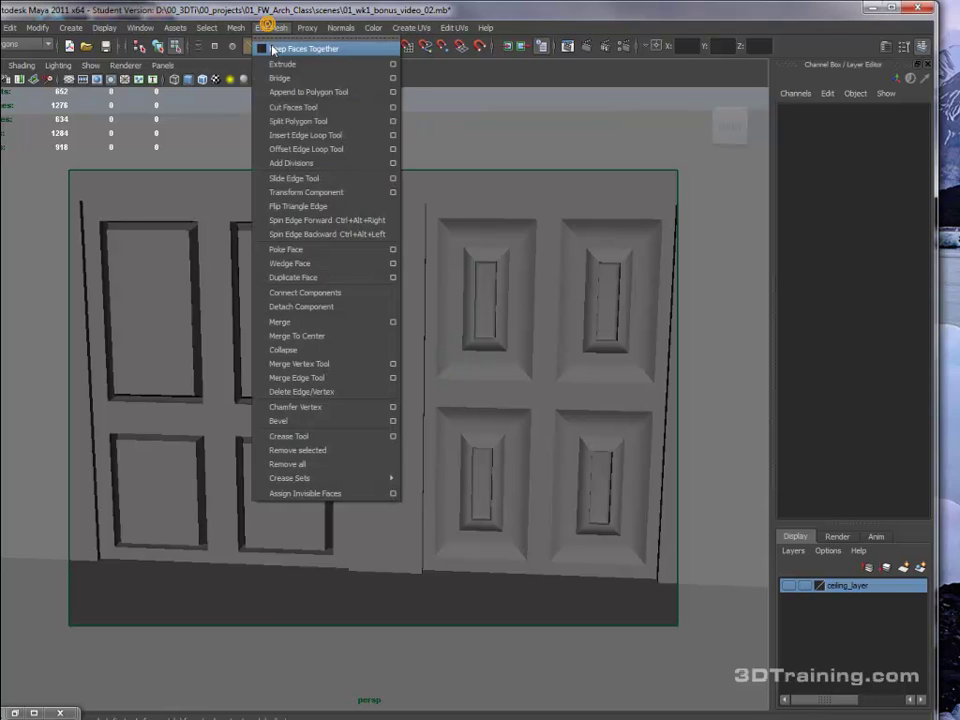
pyautogui.click(393, 137)
pyautogui.click(812, 80)
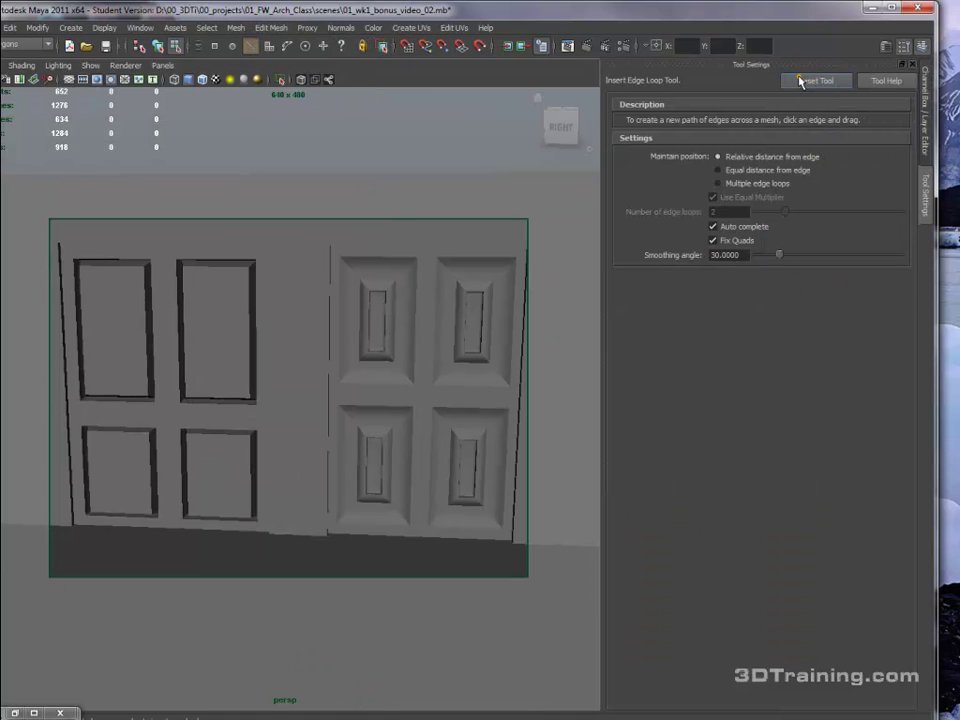
# - Set the Insert Edge Loop Tool to multiple edge loops with 1 loop, and return to the channel and layer display
pyautogui.click(753, 186)
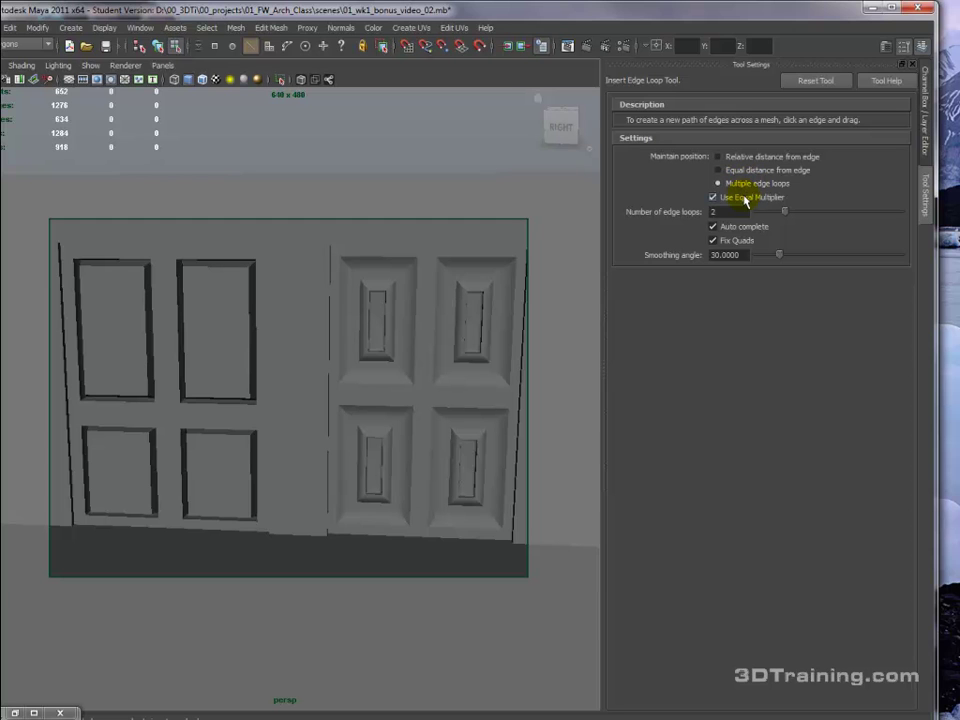
pyautogui.doubleClick(714, 211)
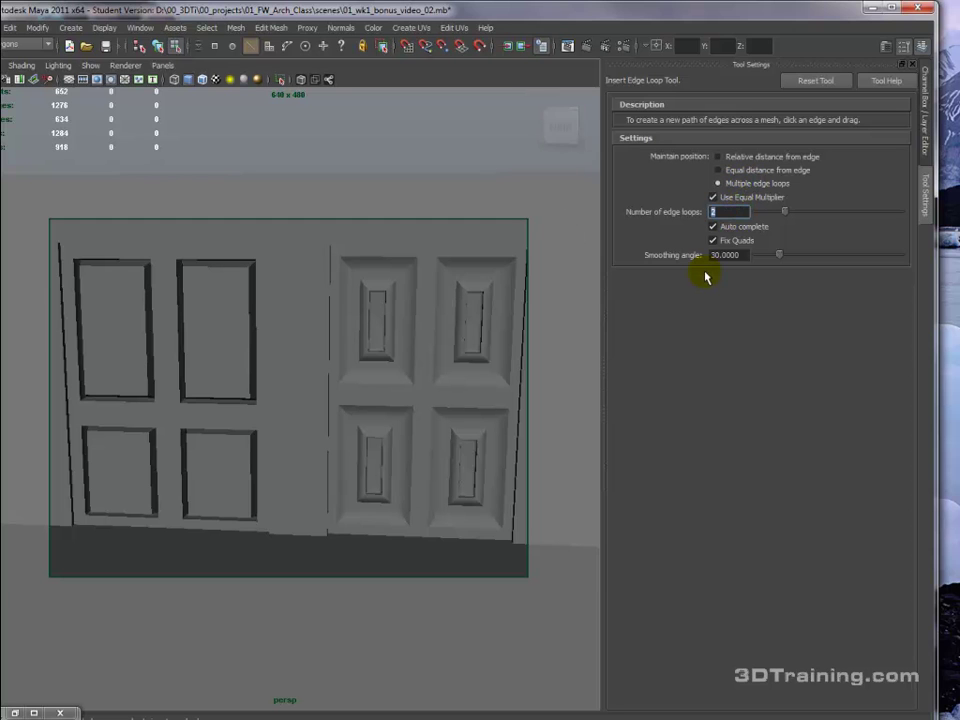
pyautogui.write('1')
pyautogui.press('Return')
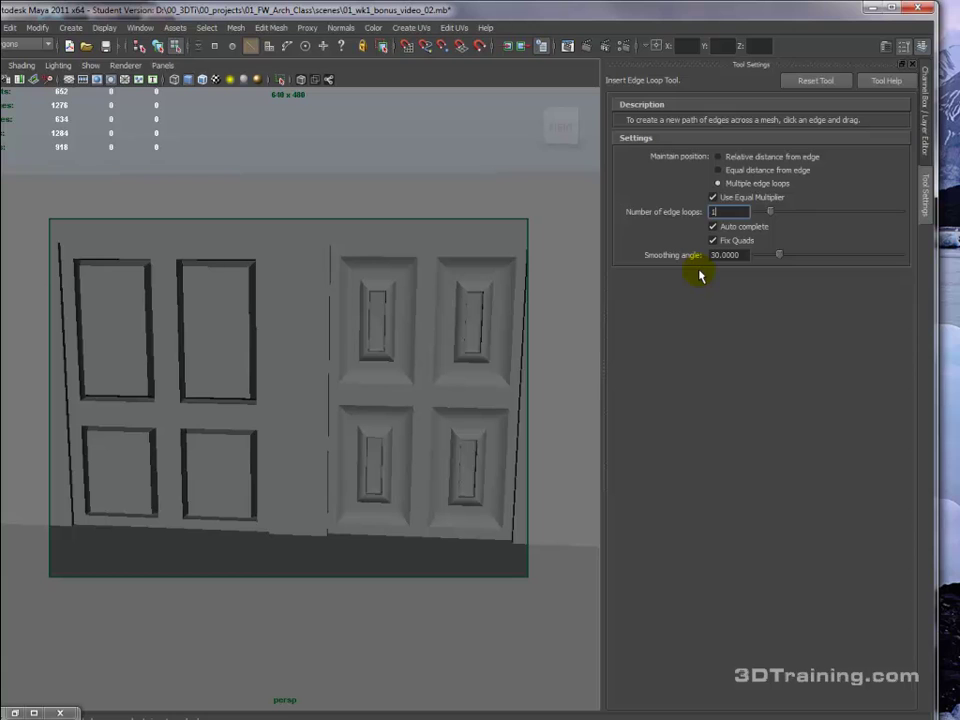
pyautogui.click(919, 48)
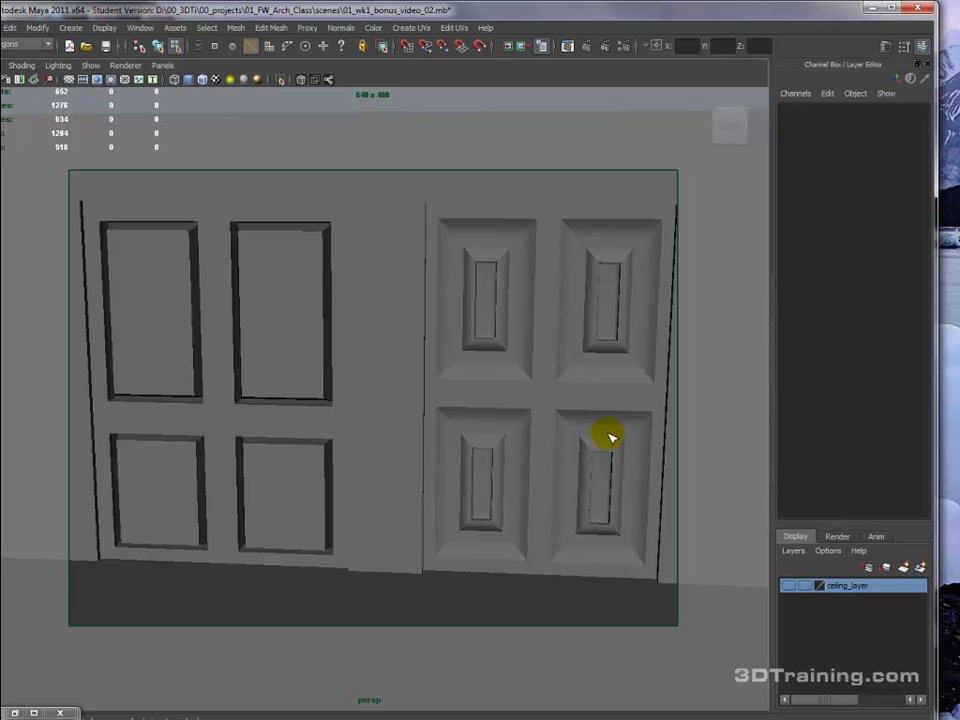
# - With the Insert Edge Loop Tool active, inspect the edges of the bevelled door and the plainer door, clearing the selection at the end
pyautogui.click(610, 437)
pyautogui.keyDown('shift'); pyautogui.moveTo(600, 439); pyautogui.dragTo(549, 444, button='right'); pyautogui.keyUp('shift')
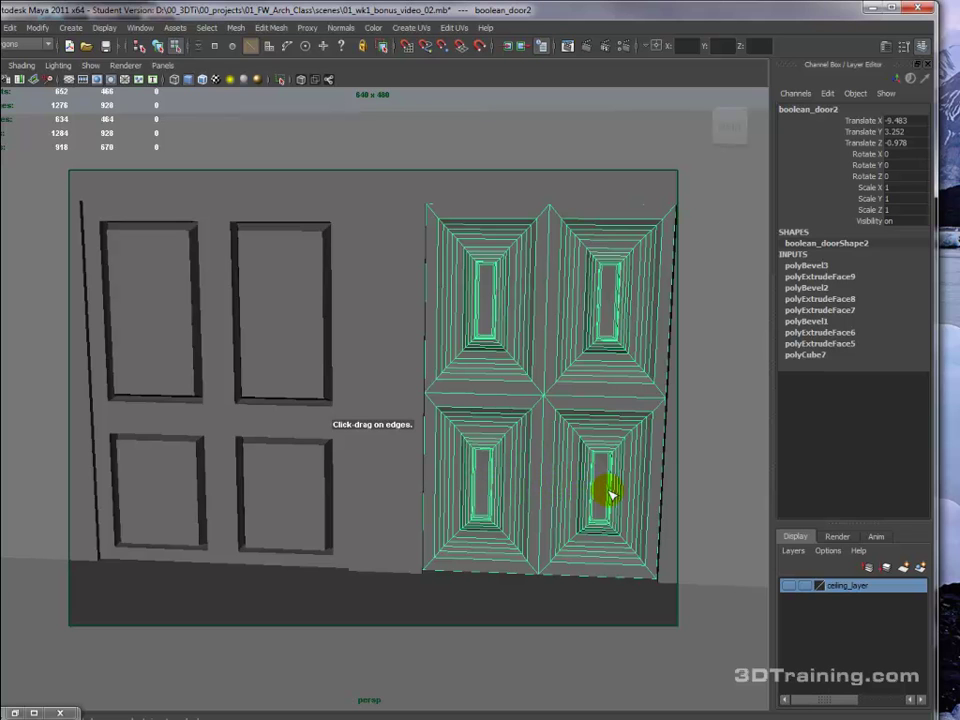
pyautogui.click(253, 390)
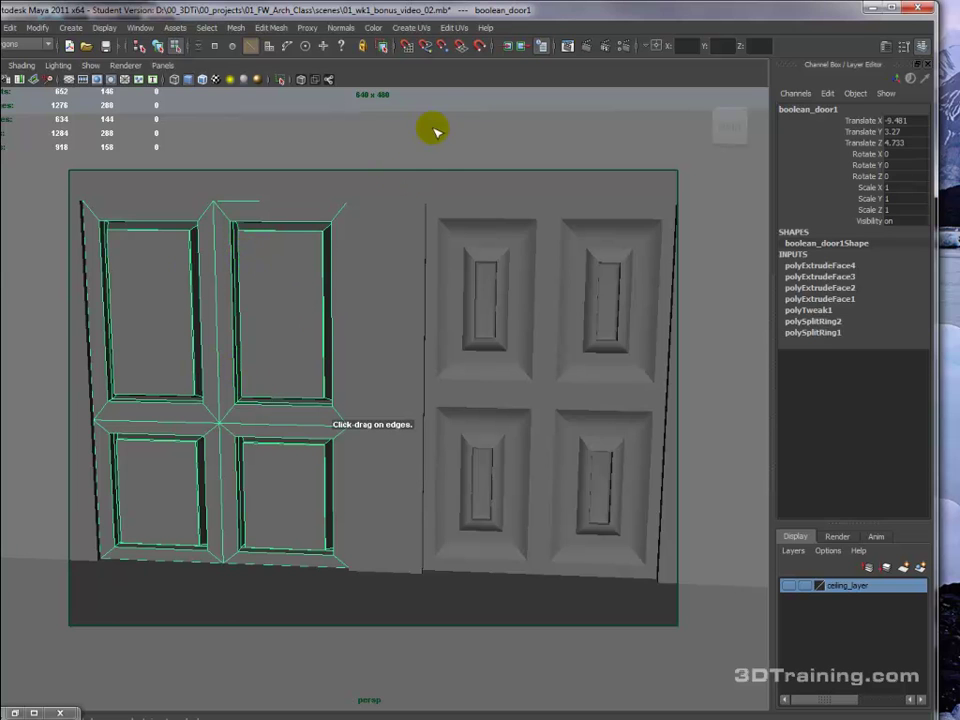
pyautogui.click(546, 103)
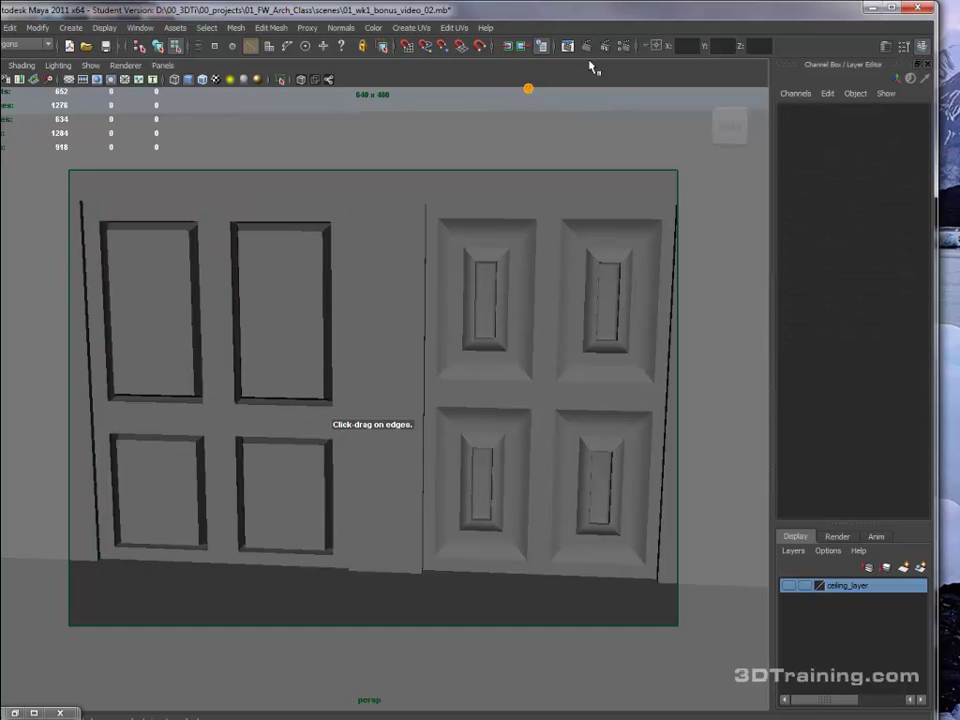
# - Render the perspective view of both doors, examine their panel detail up close, and close the render
pyautogui.click(587, 47)
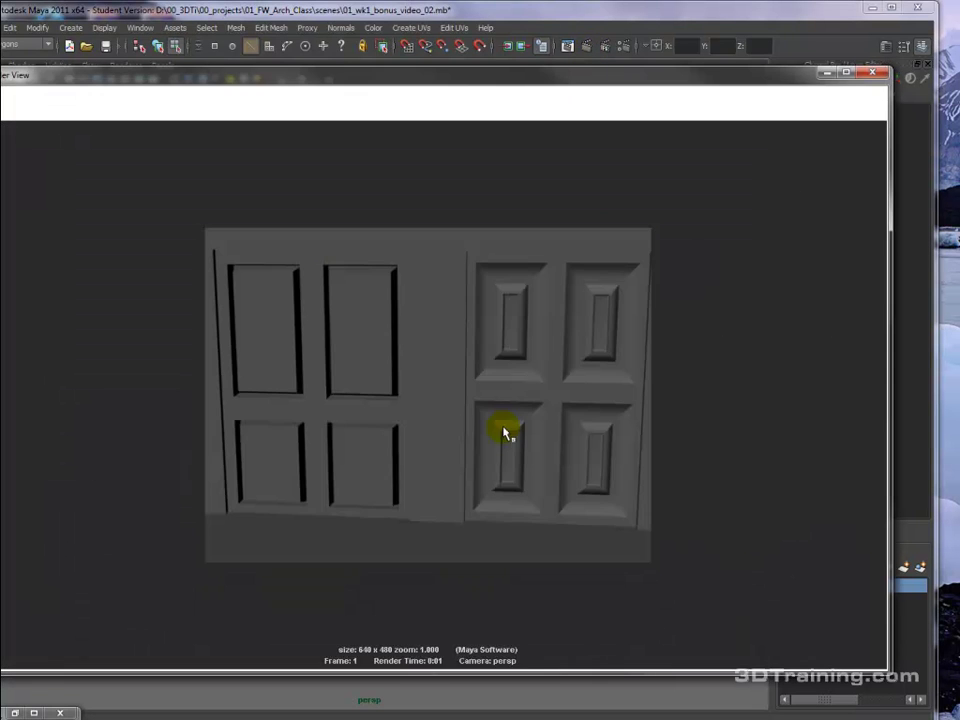
pyautogui.scroll(1, 484, 411)
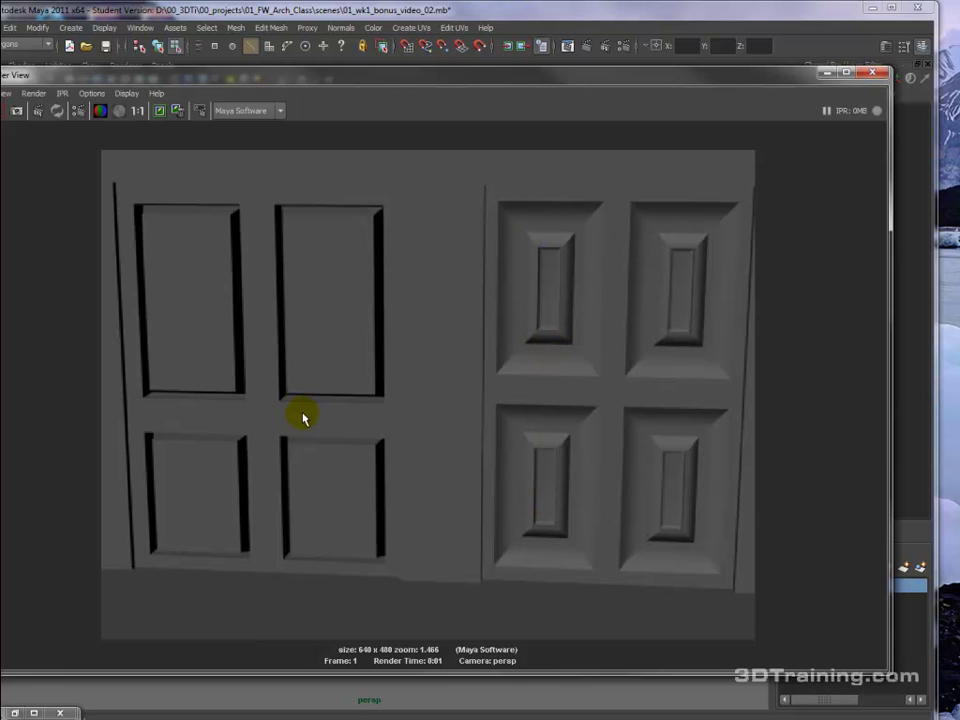
pyautogui.click(866, 77)
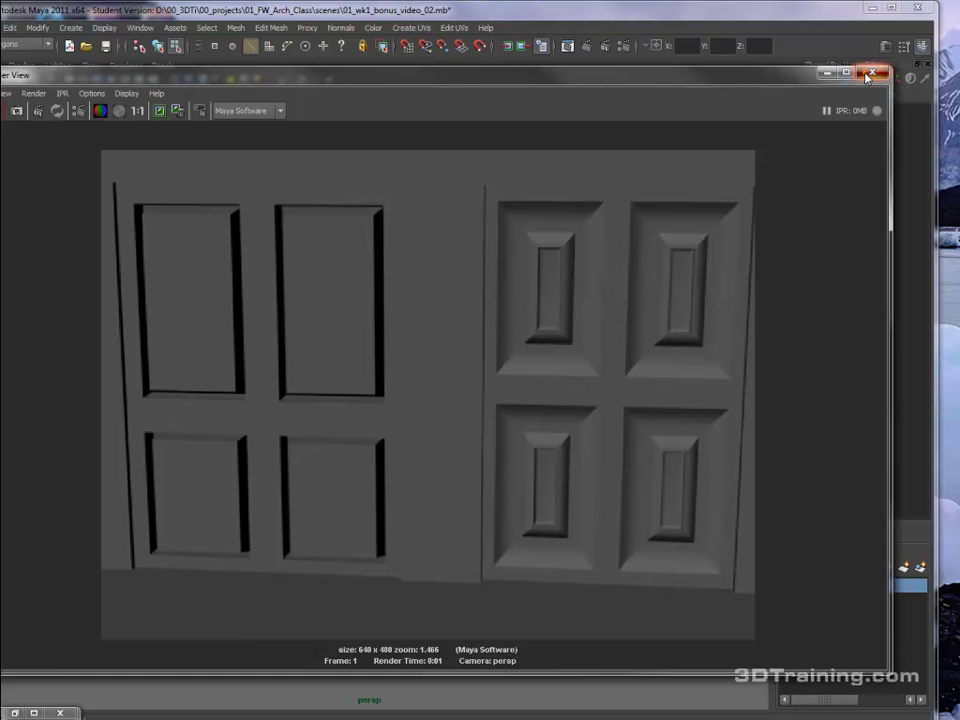